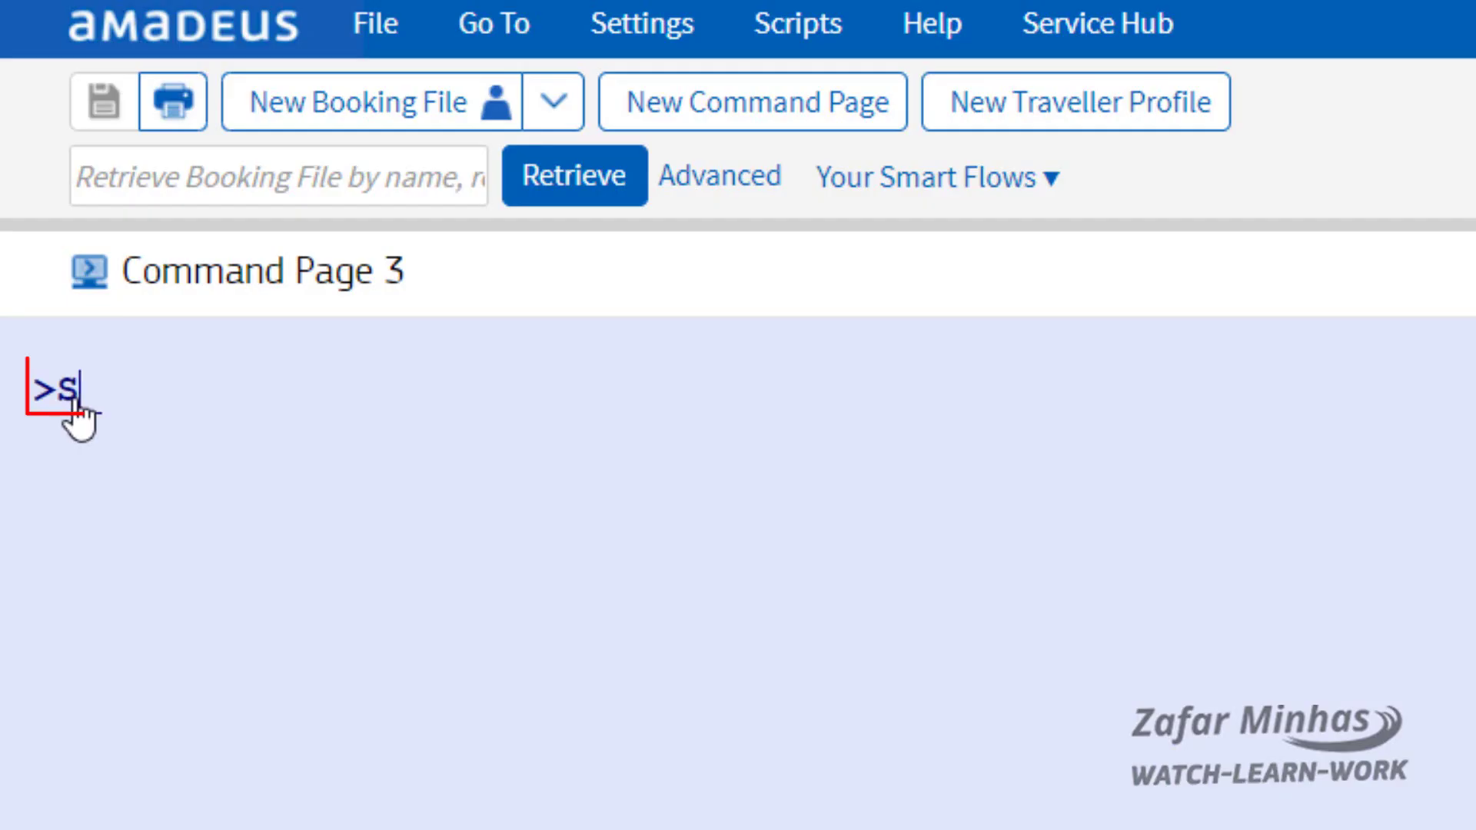
# Step: Long-sell one K-class seat on SV 870 JED–MNL, 26DEC, with SSSV870K26DECJEDMNL1
pyautogui.write('SSV870')
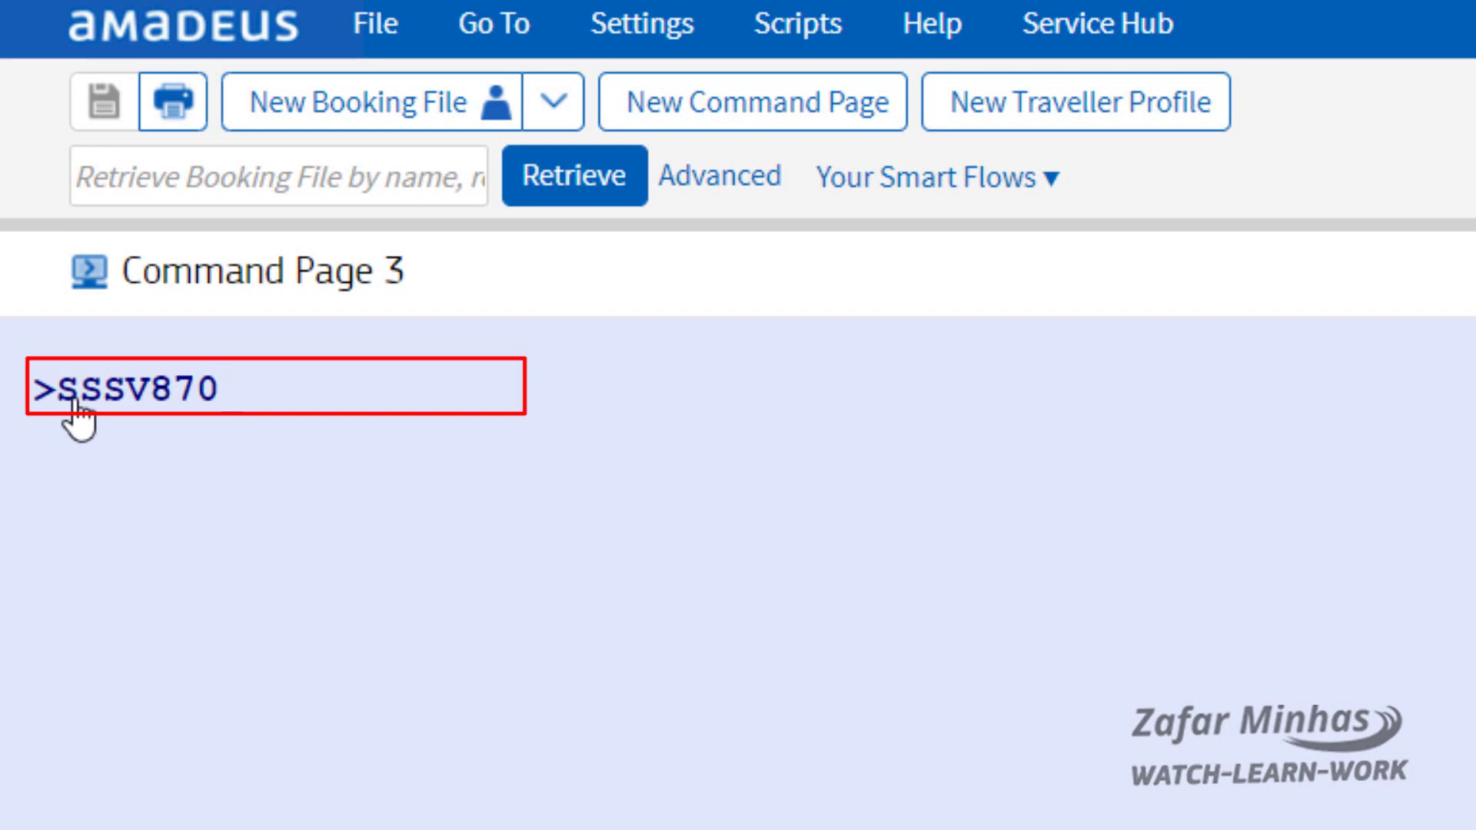
pyautogui.write('K26DECJEDMNL1')
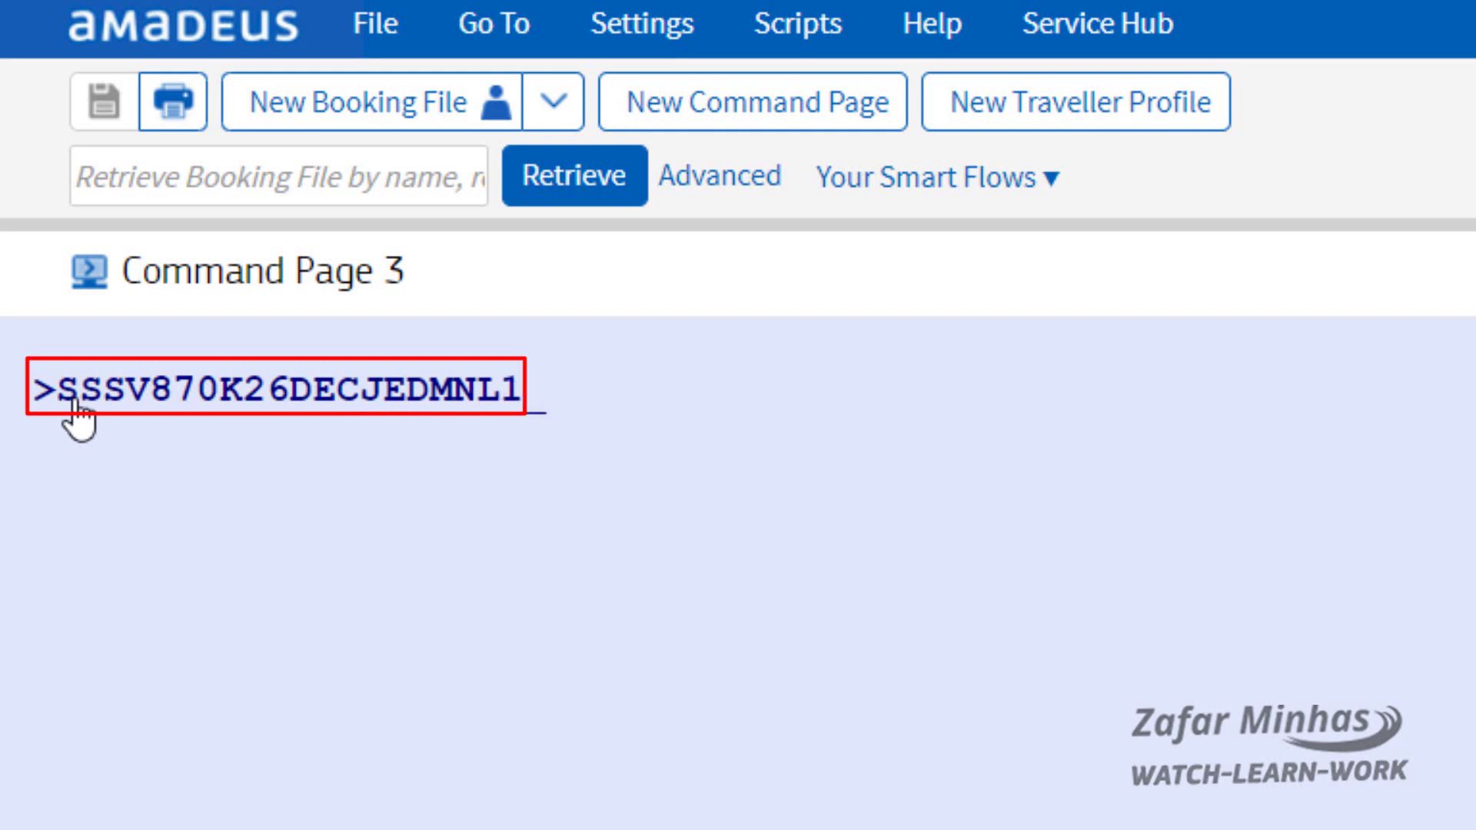
pyautogui.press('Return')
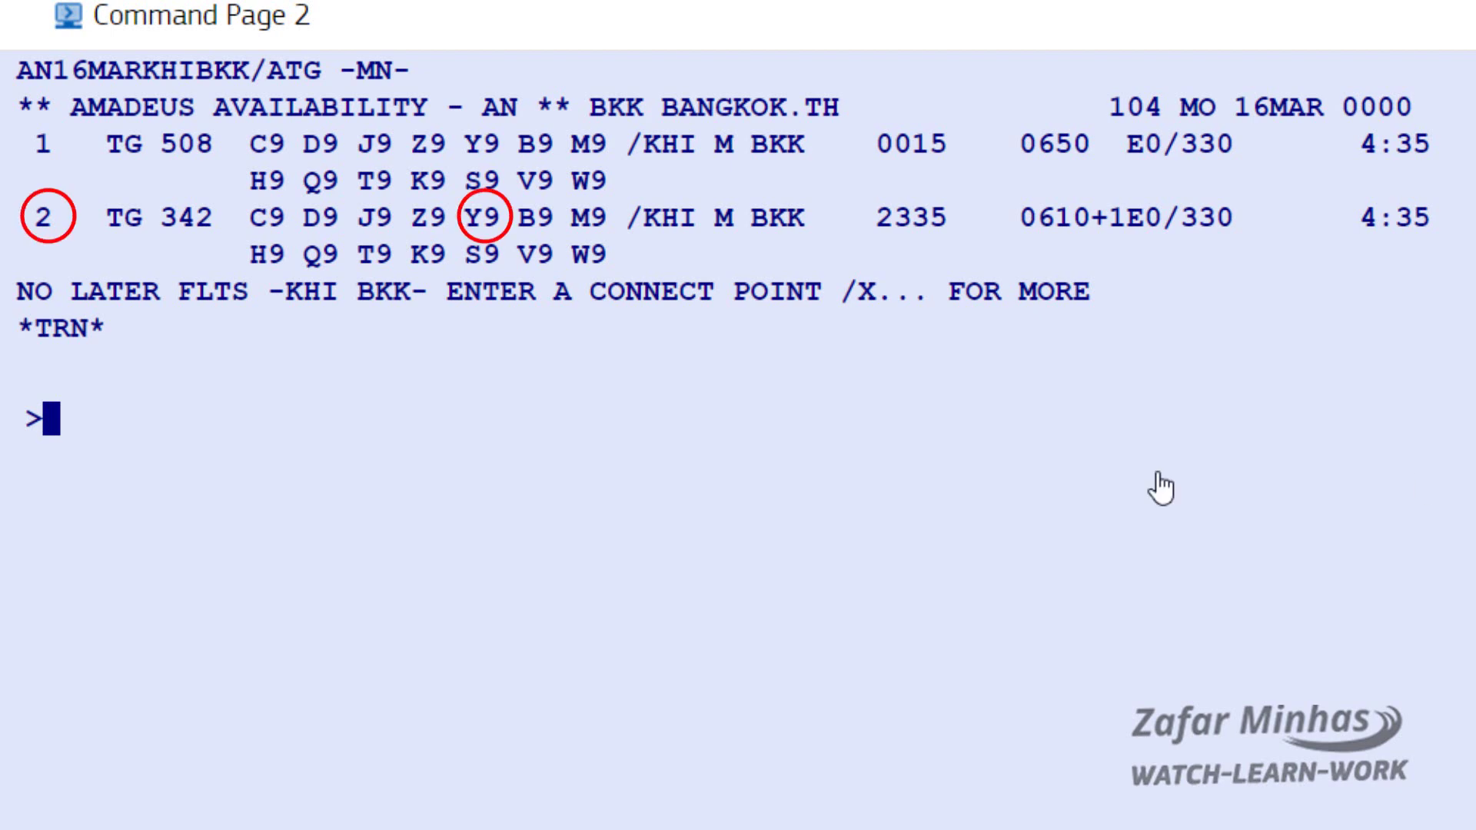
# Step: Short-sell one Y-class seat on TG 342 from availability line 2 using SS1Y2
pyautogui.click(50, 438)
pyautogui.write('SS')
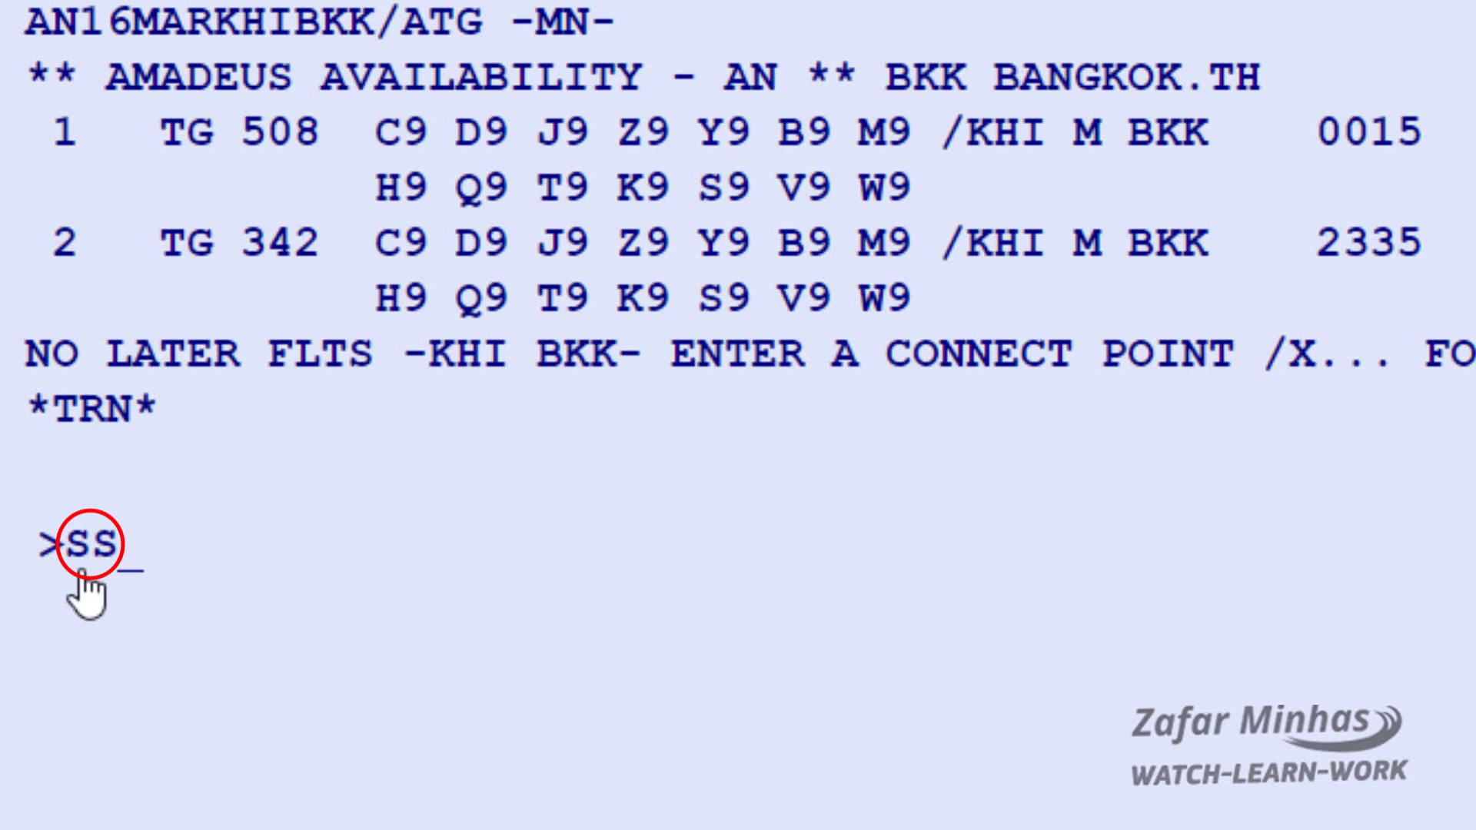
pyautogui.write('1')
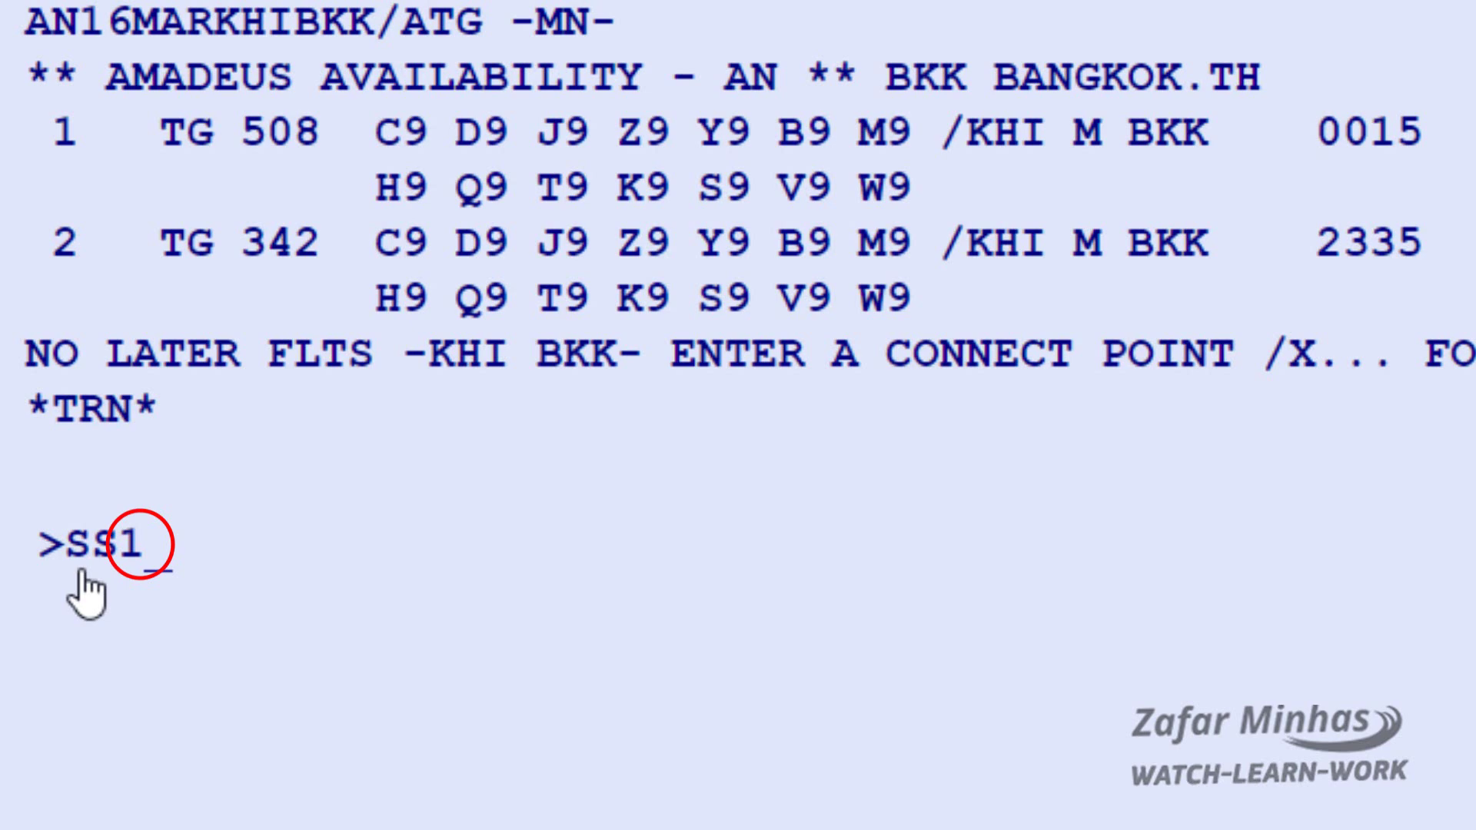
pyautogui.write('Y')
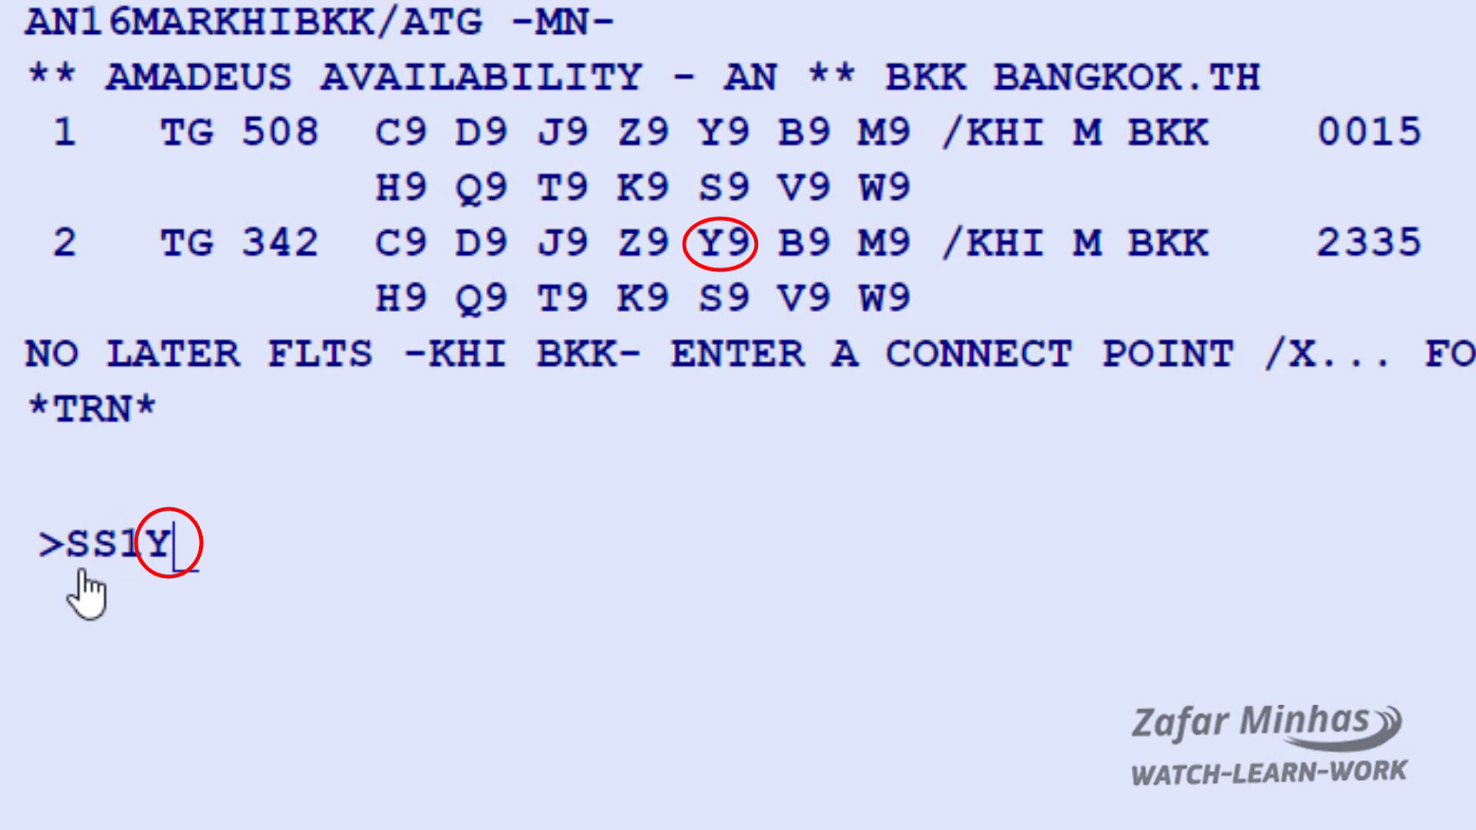
pyautogui.write('2')
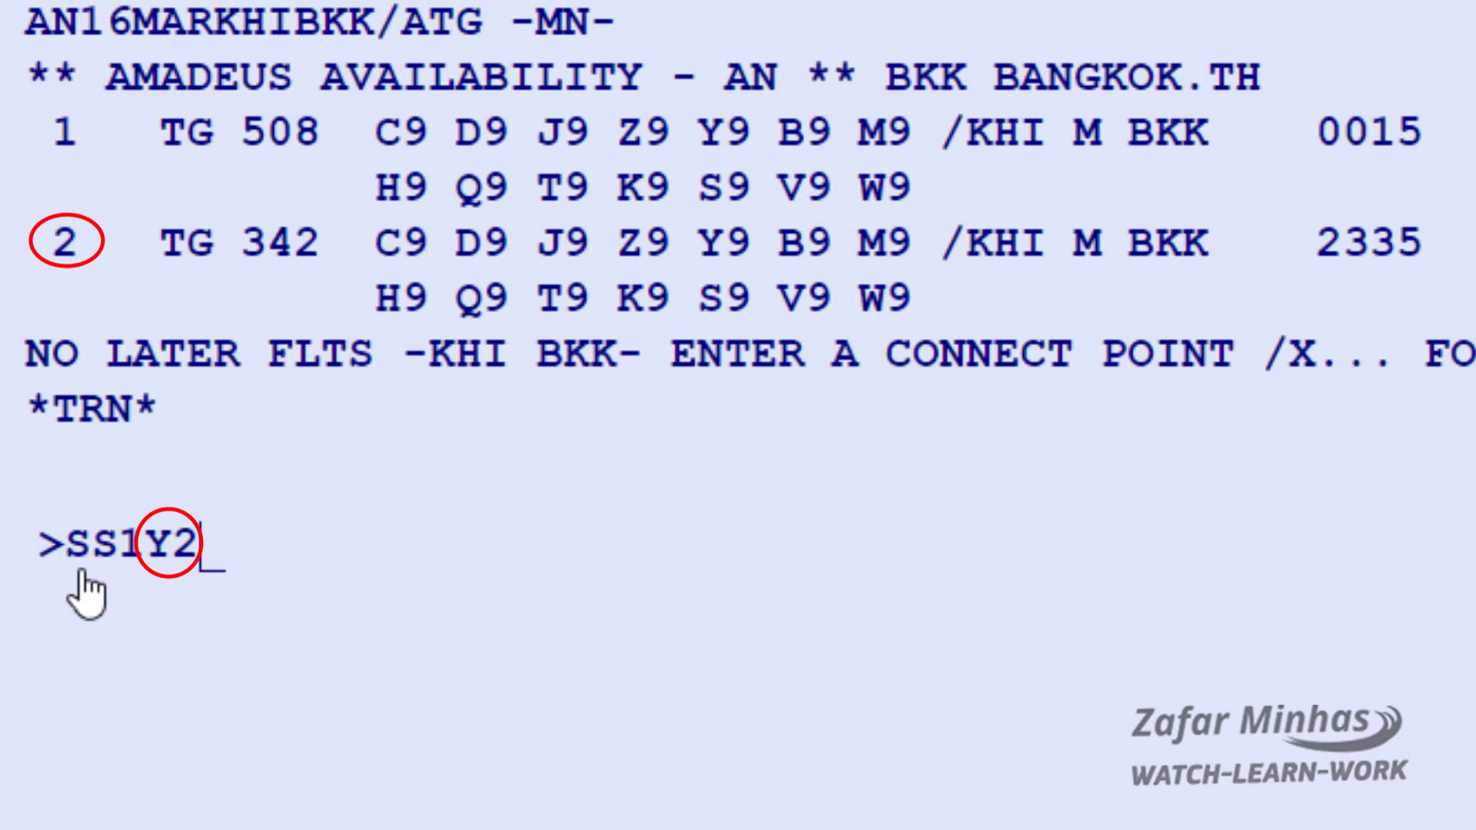
pyautogui.press('Return')
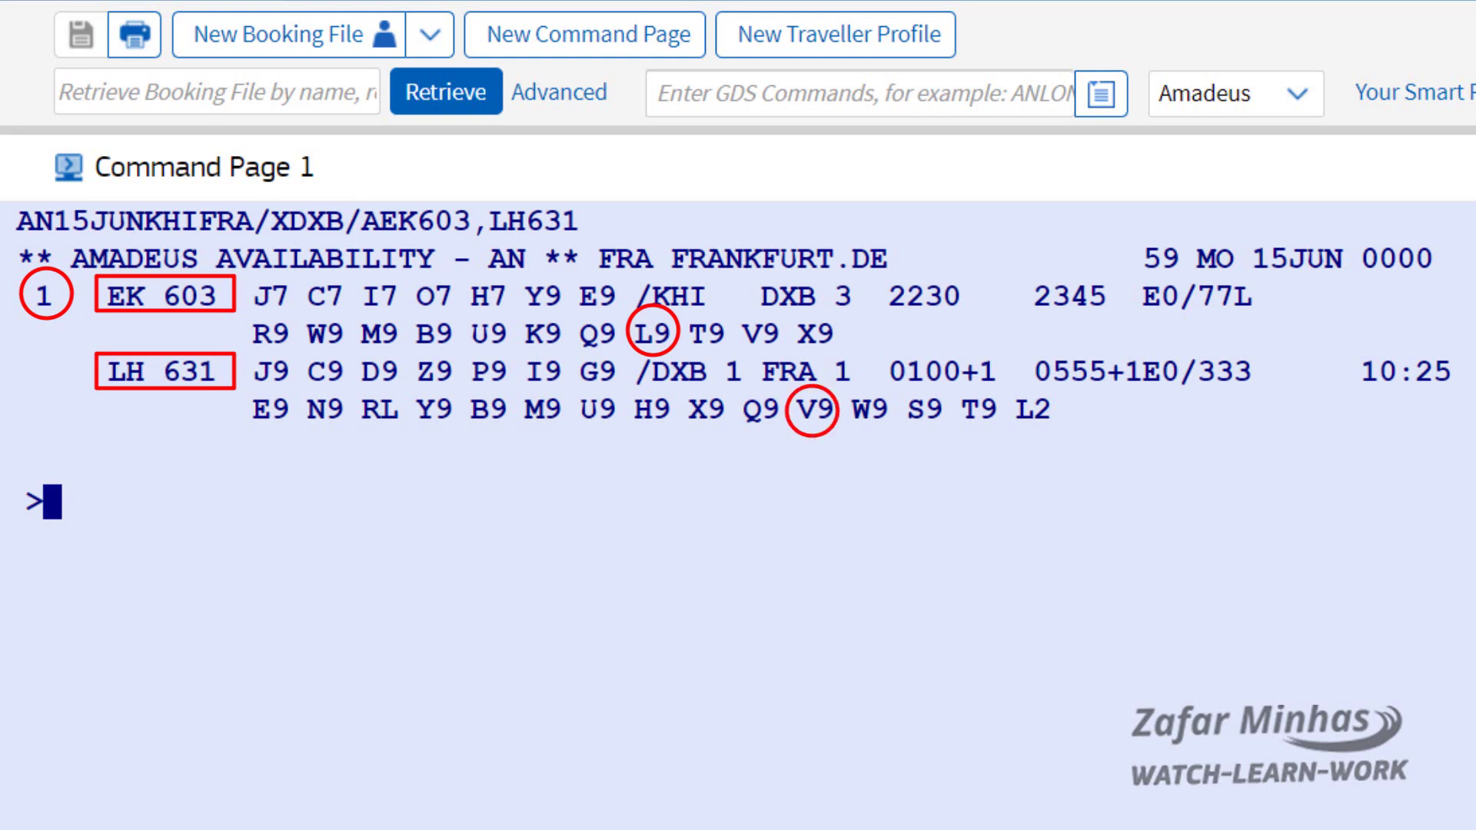
# Step: Book two seats on line 1's connection, EK 603 in L and LH 631 in V, with SS2LV1
pyautogui.write('SS')
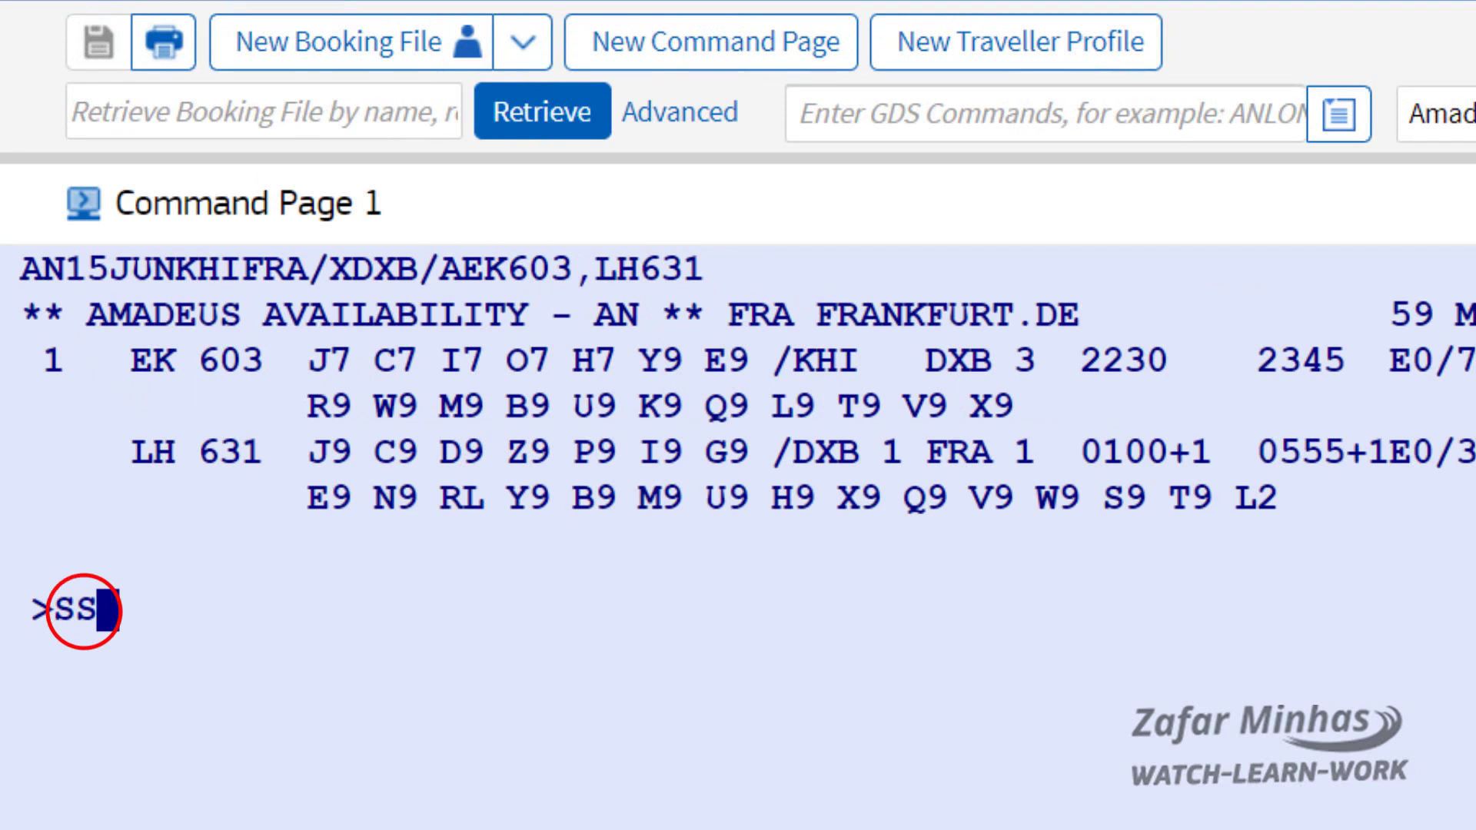
pyautogui.write('2')
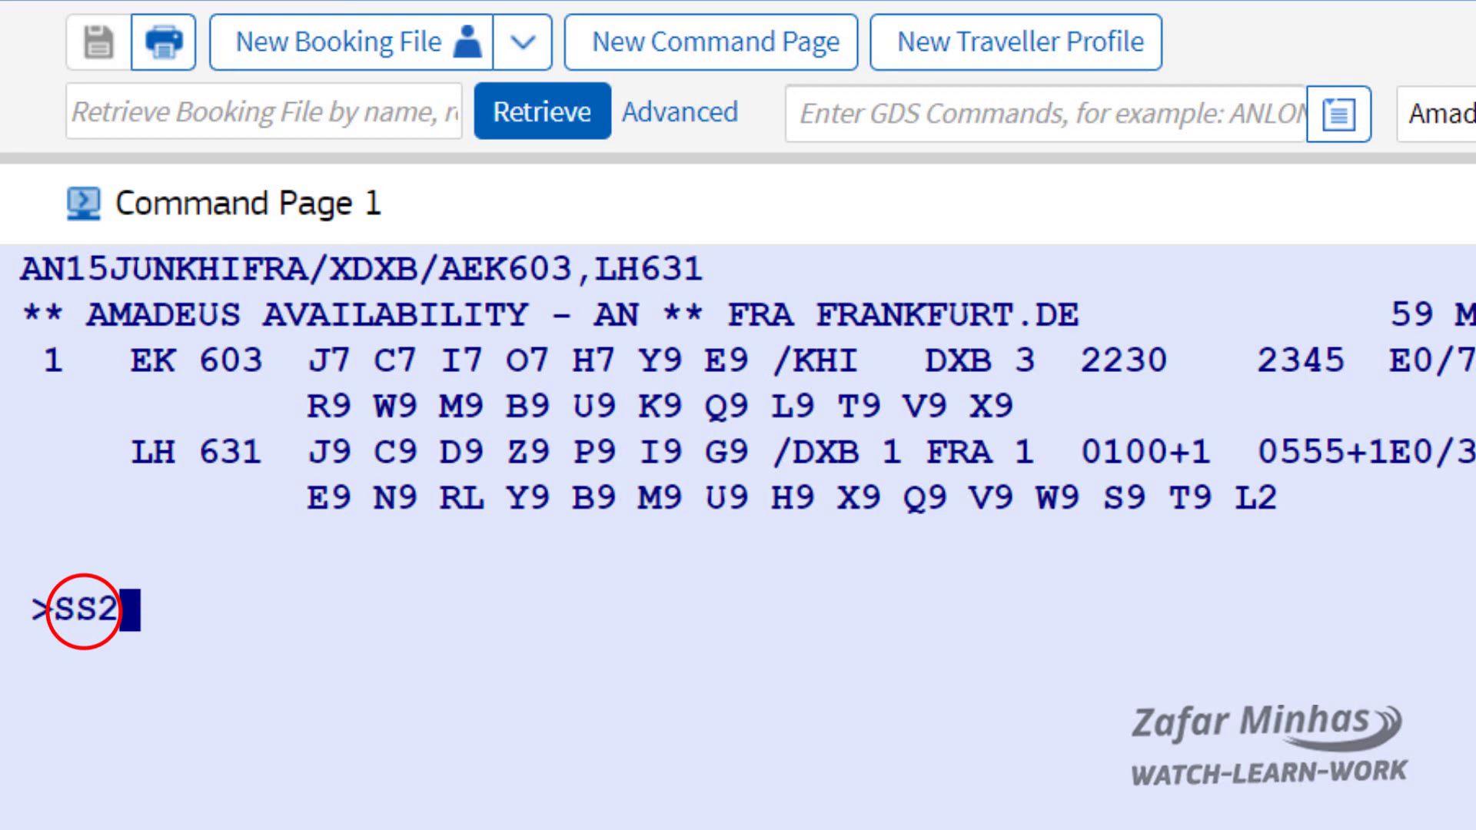
pyautogui.write('L')
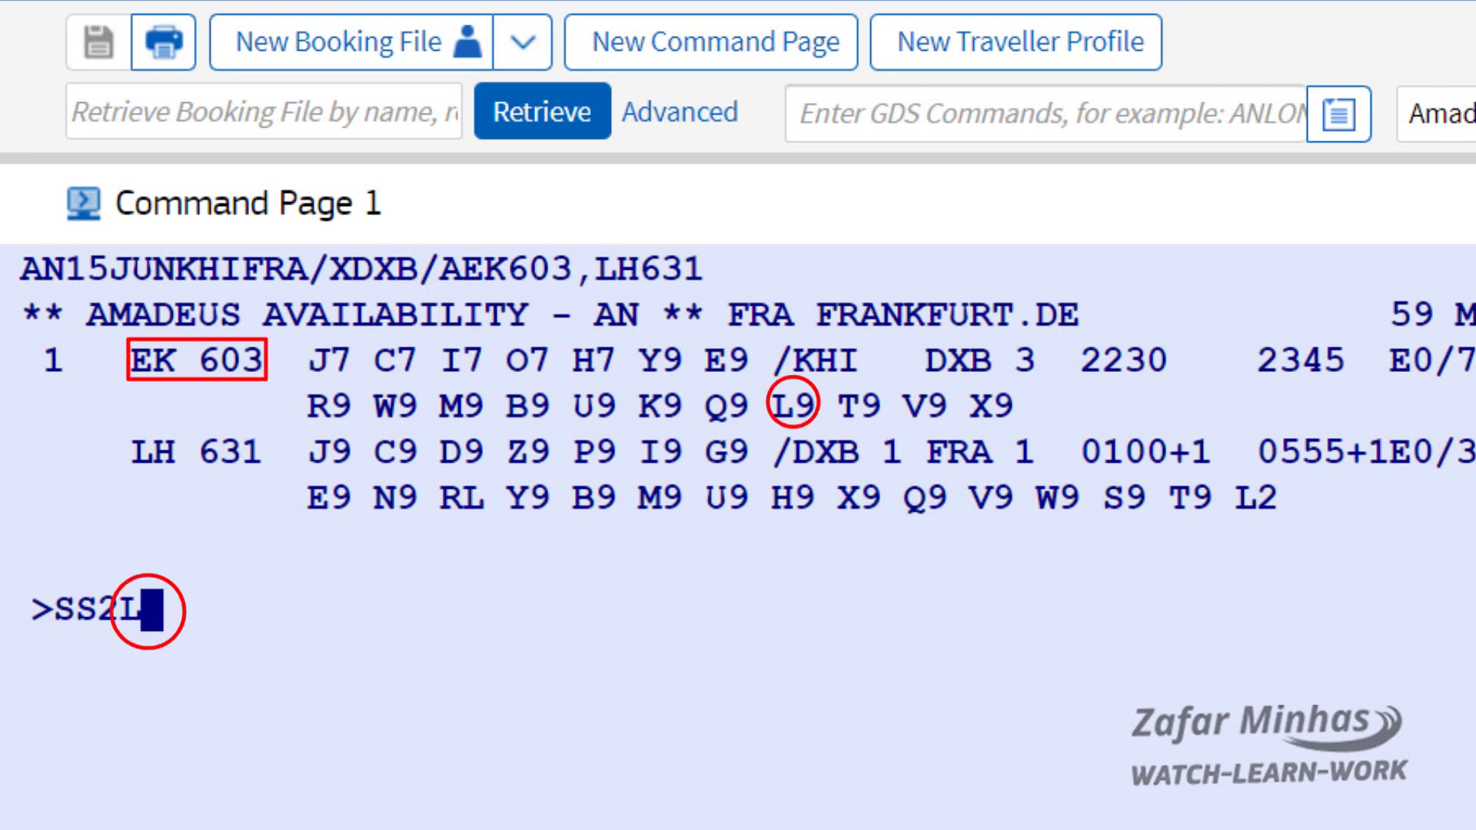
pyautogui.write('V')
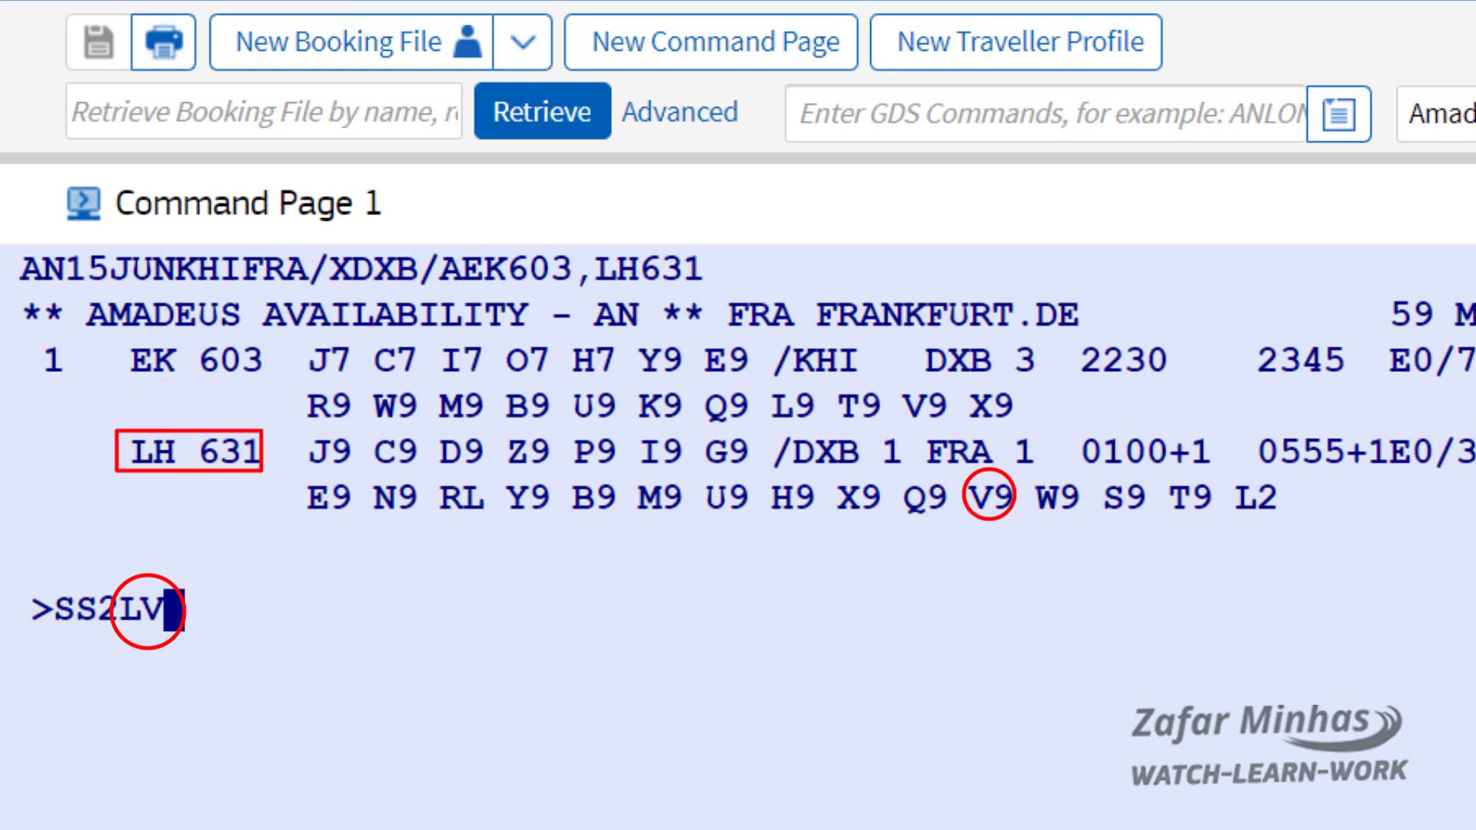
pyautogui.write('1')
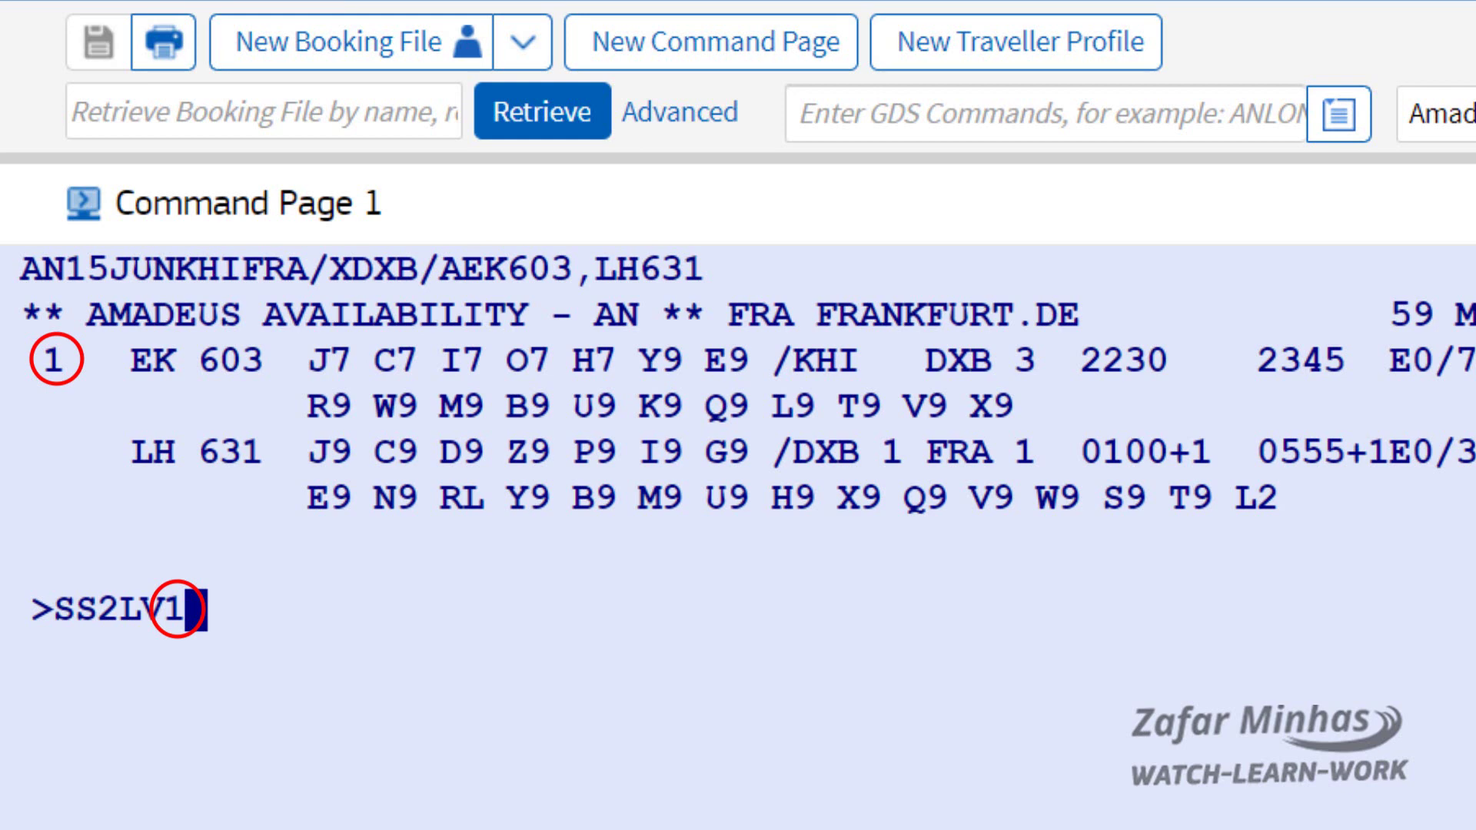
pyautogui.press('Return')
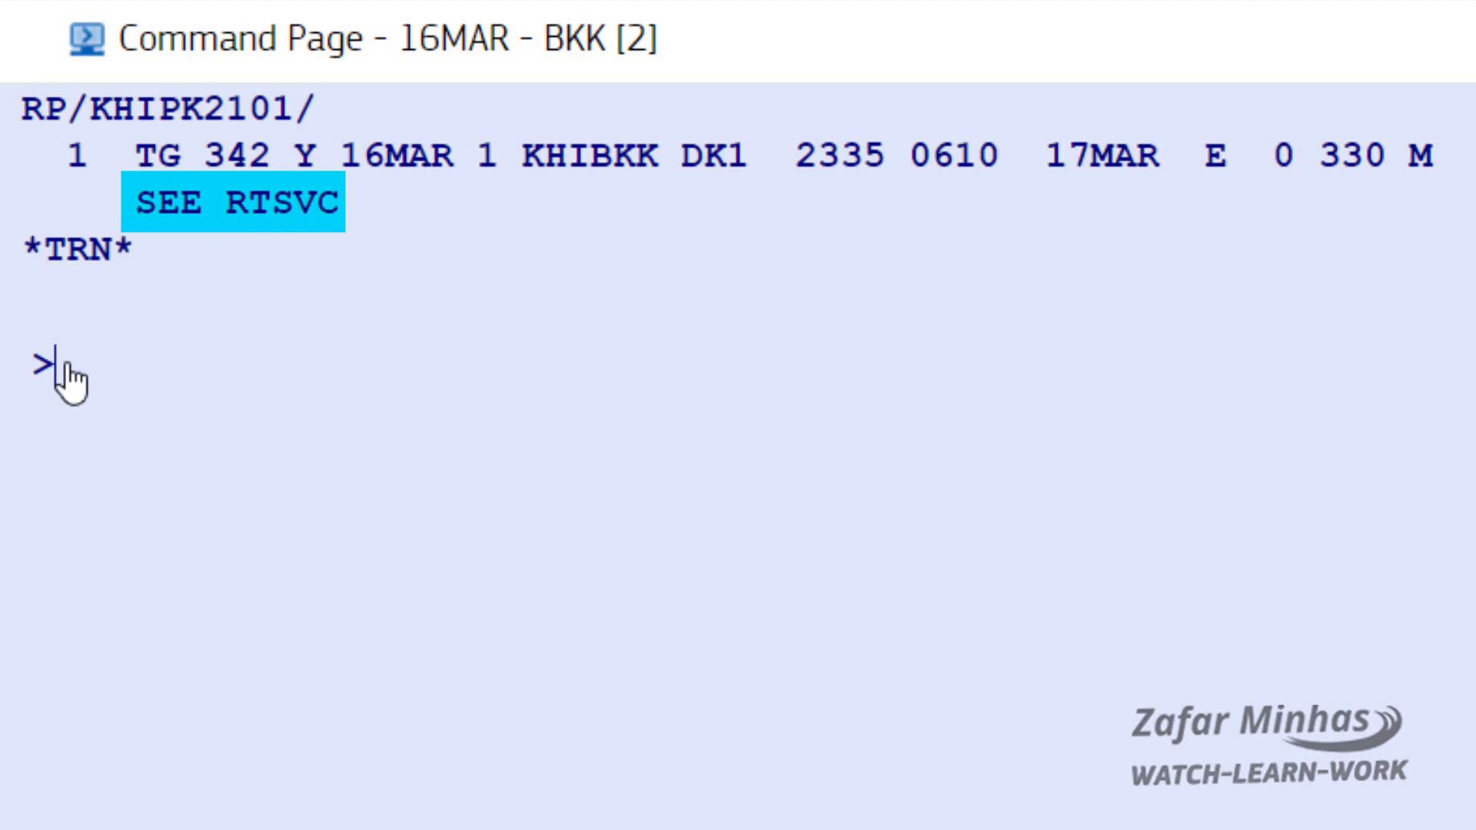
# Step: Display the service details of the booked TG 342 segment with RTSVC
pyautogui.write('RTS')
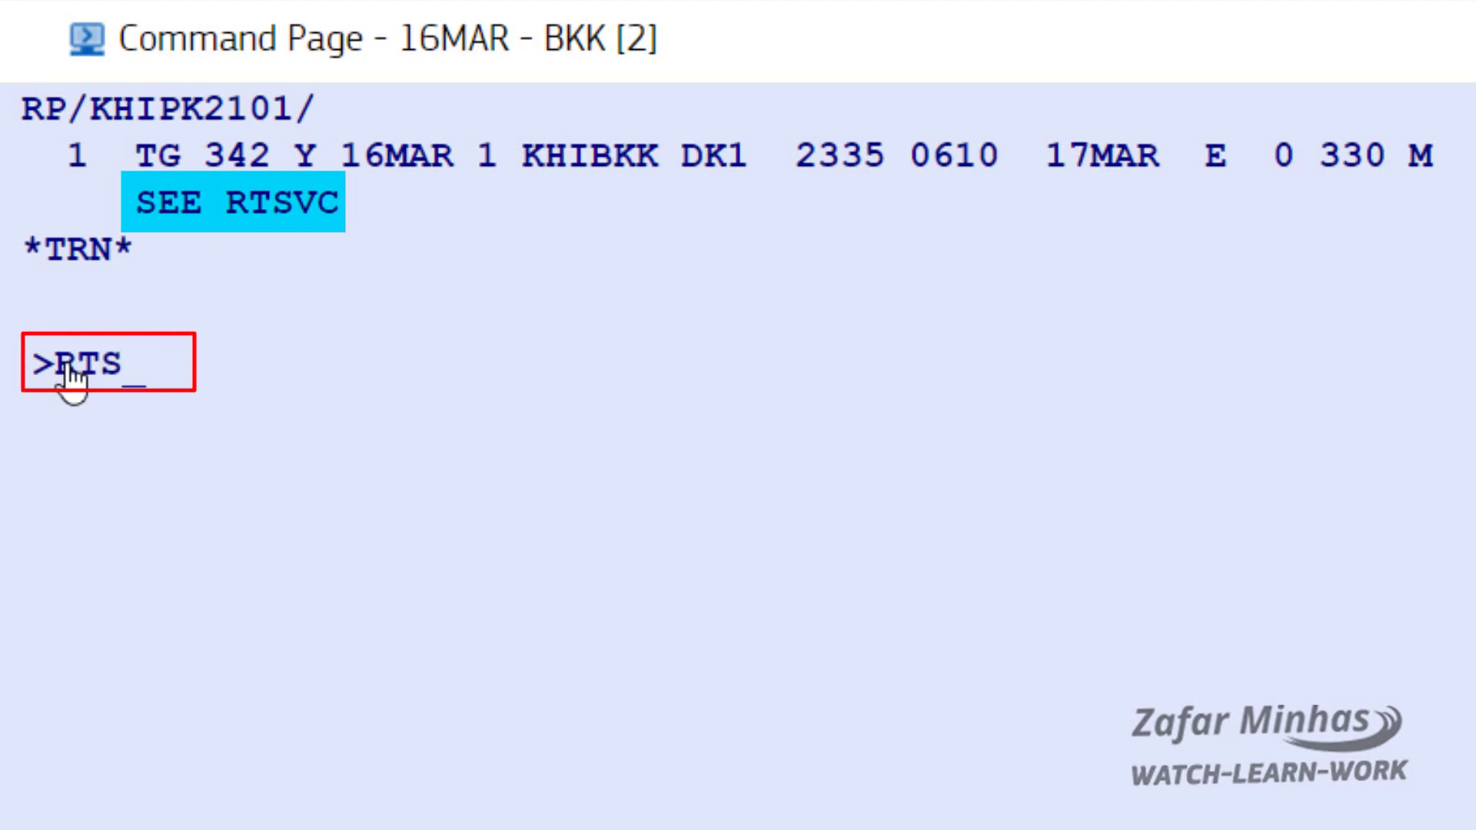
pyautogui.write('VC')
pyautogui.press('Return')
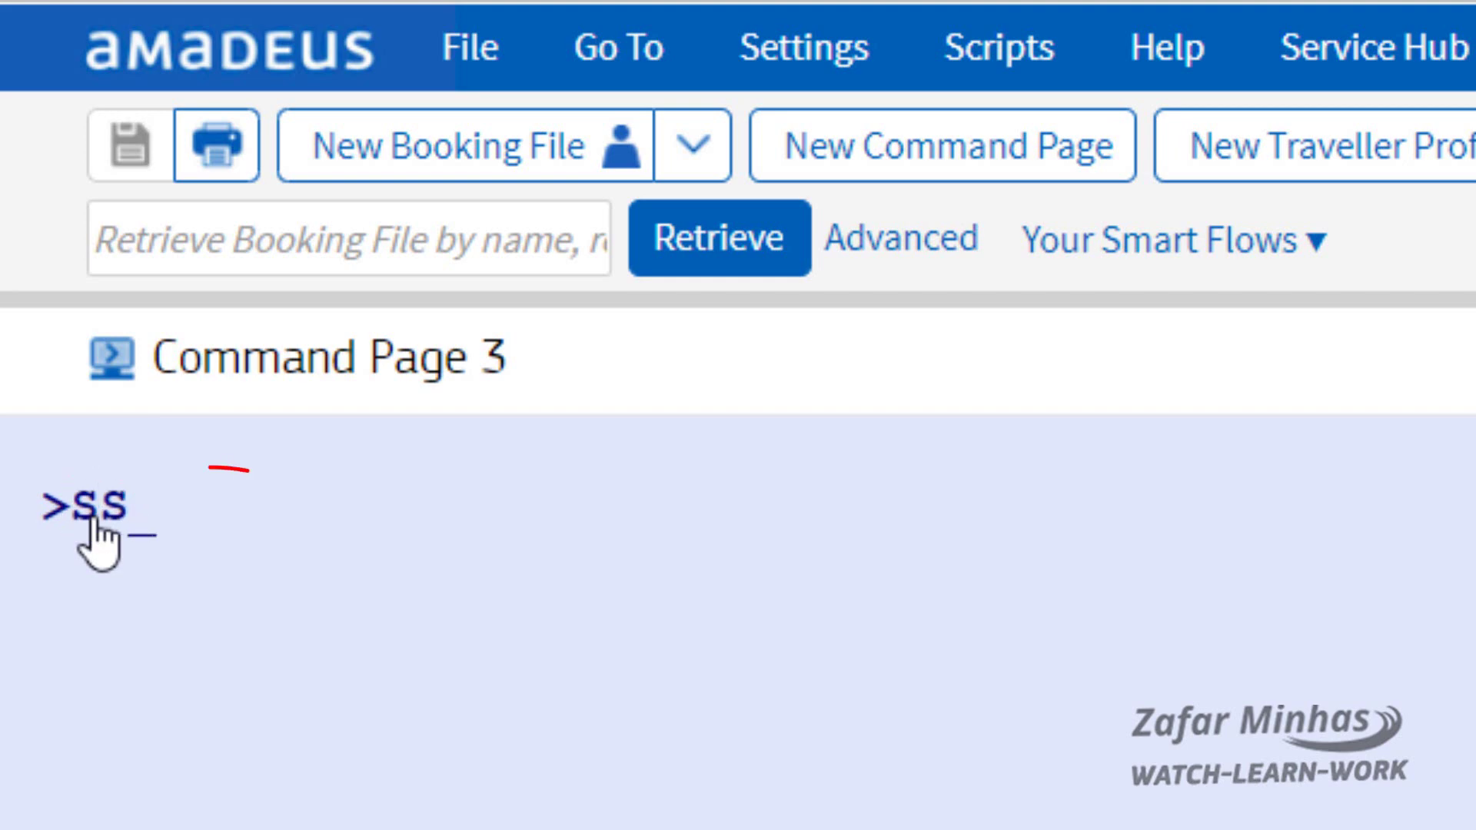
# Step: Submit SSSV870K26DECJEDMNL1 to sell one K-class seat on SV 870, JED to MNL, 26DEC
pyautogui.write('SV')
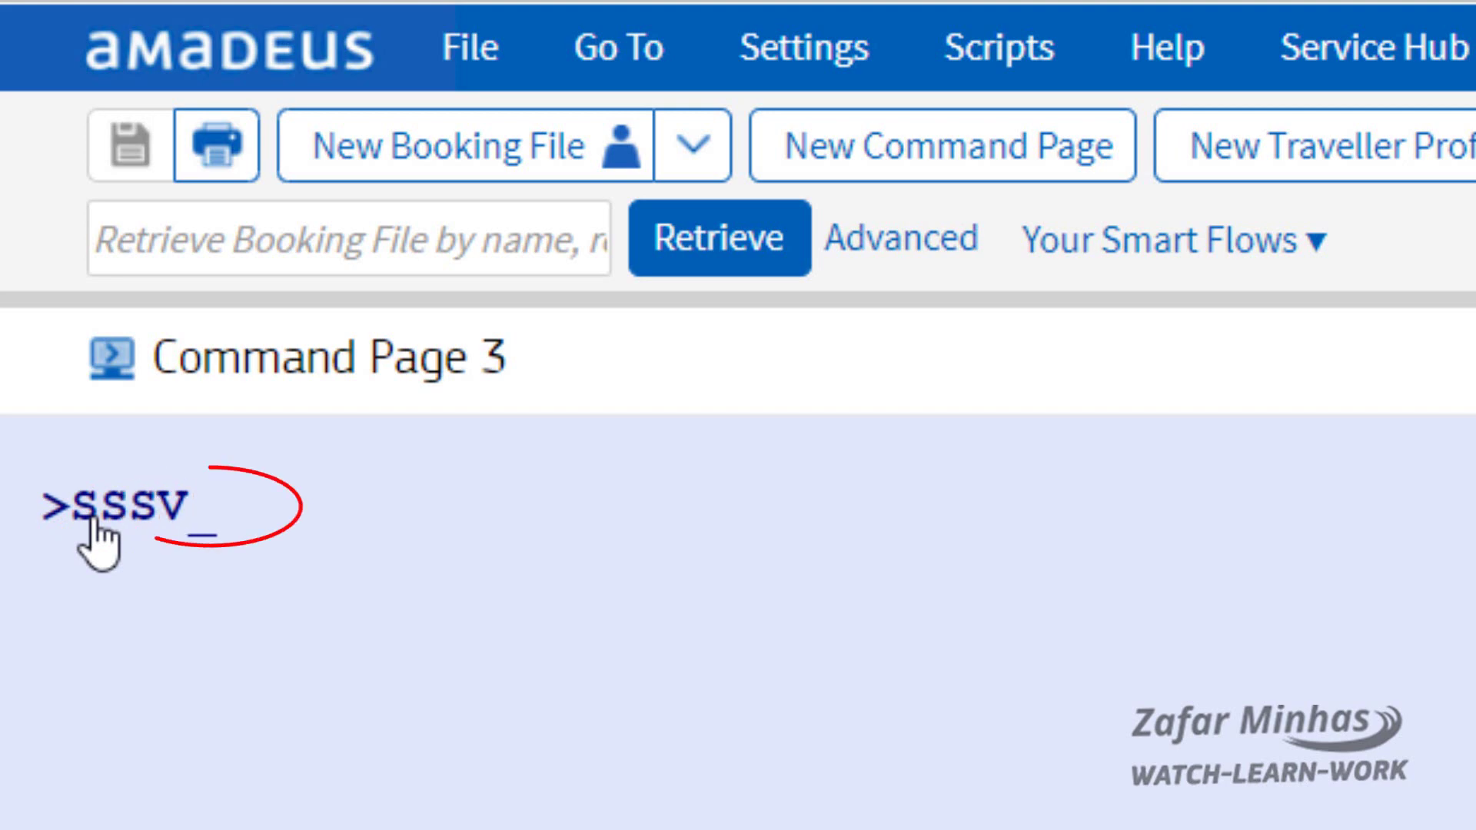
pyautogui.write('870')
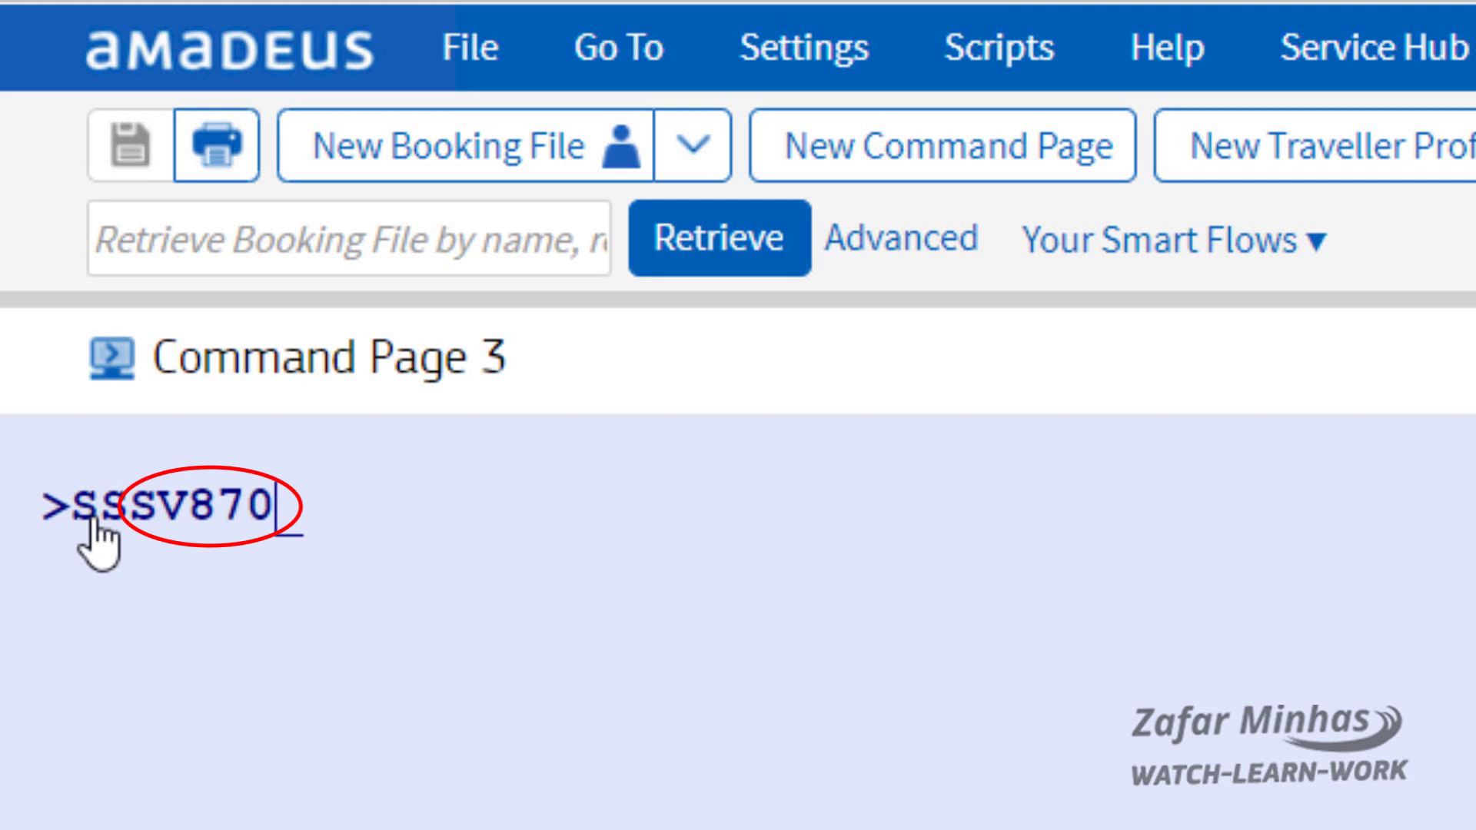
pyautogui.write('K')
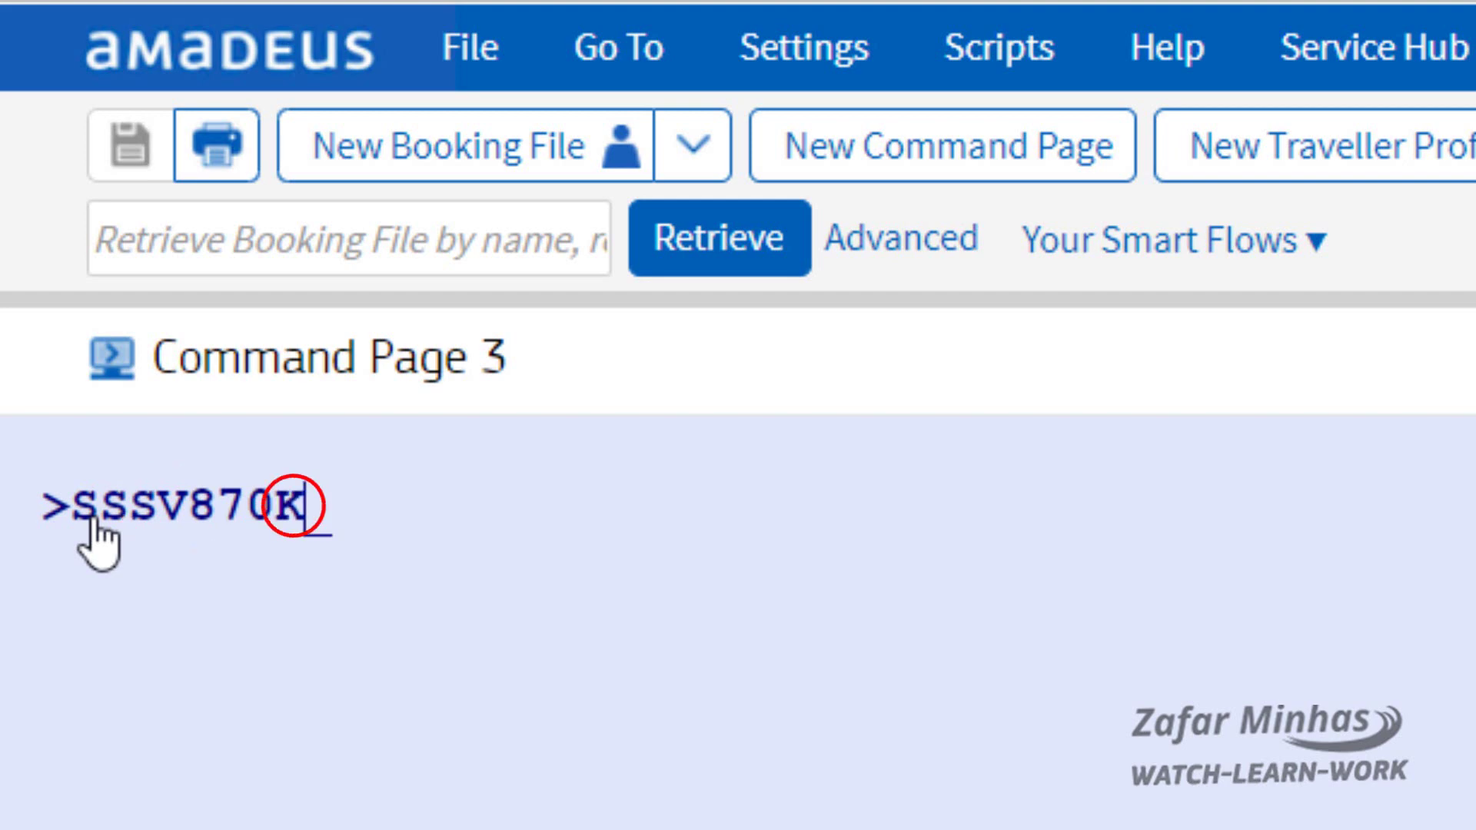
pyautogui.write('26DEC')
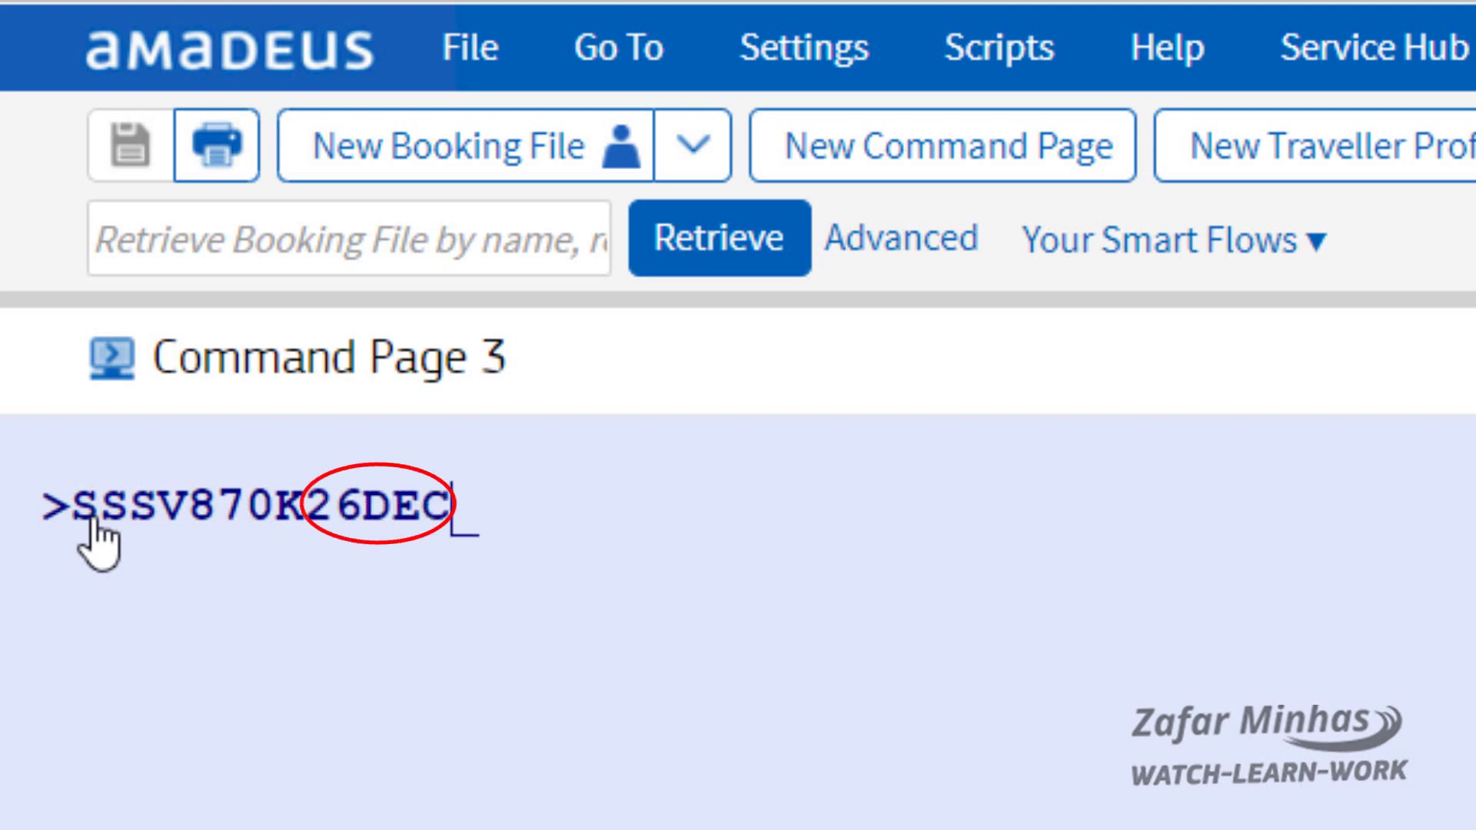
pyautogui.write('JED')
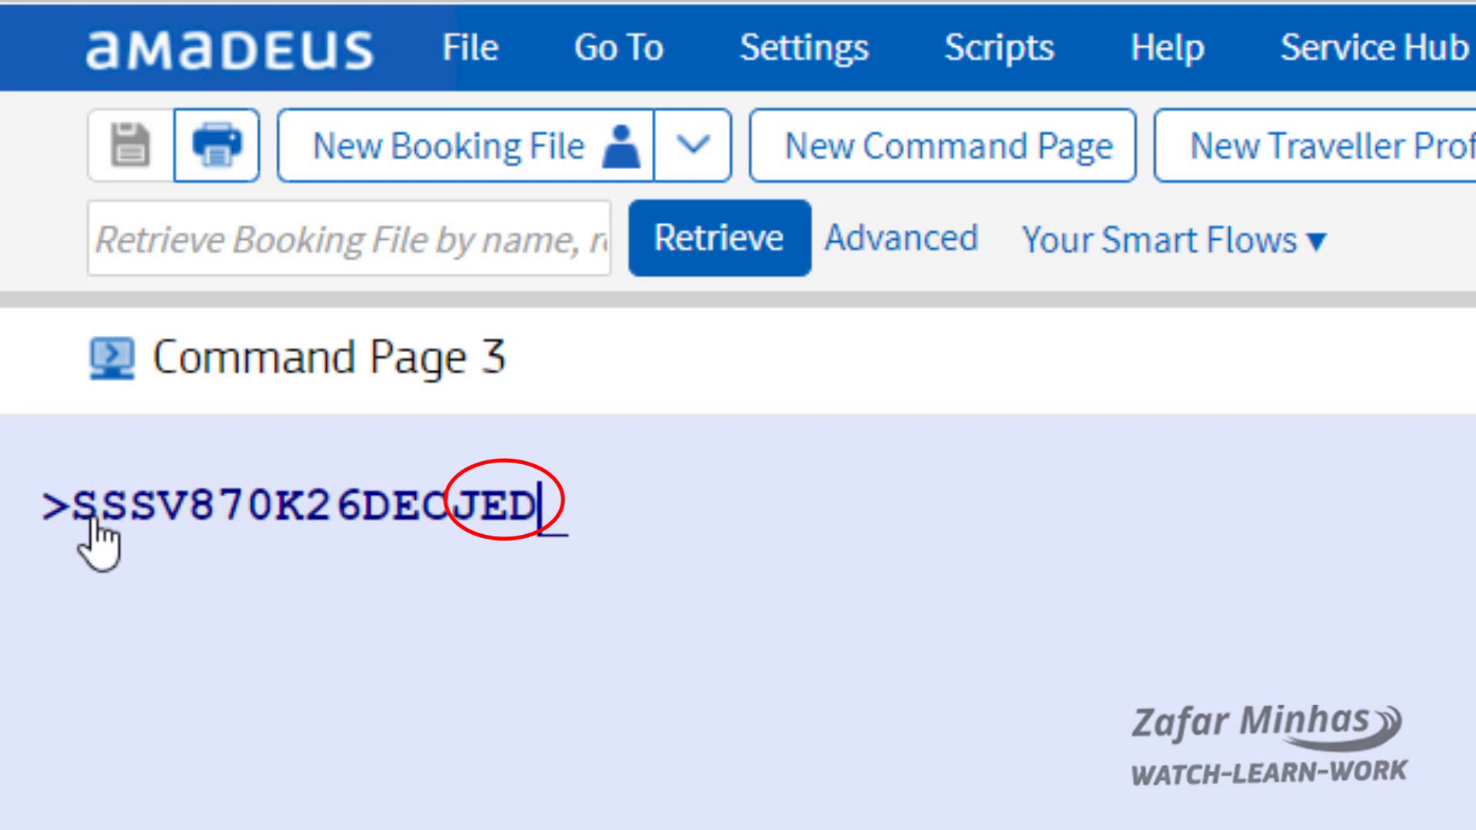
pyautogui.write('MNL')
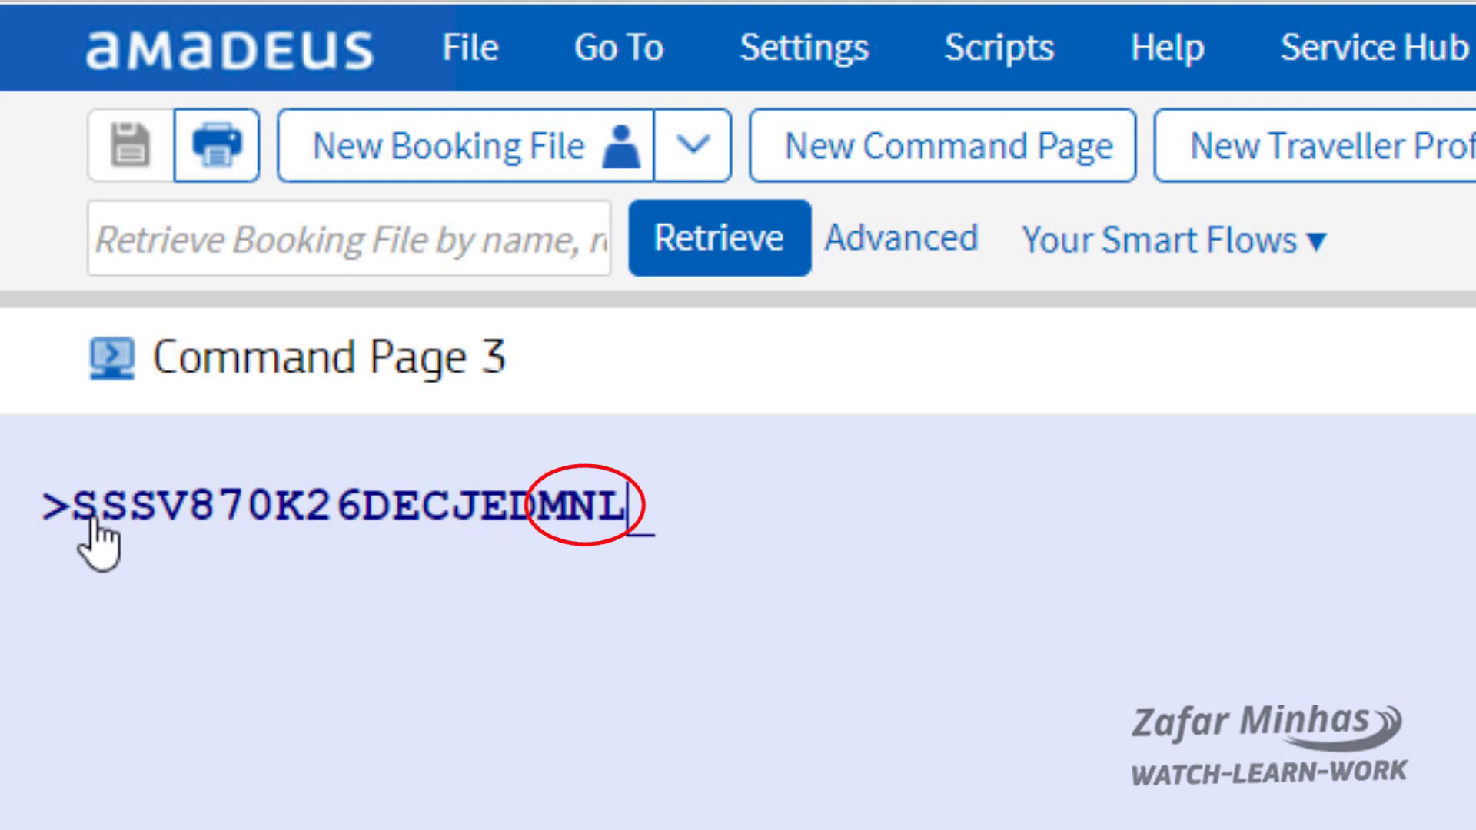
pyautogui.write('1')
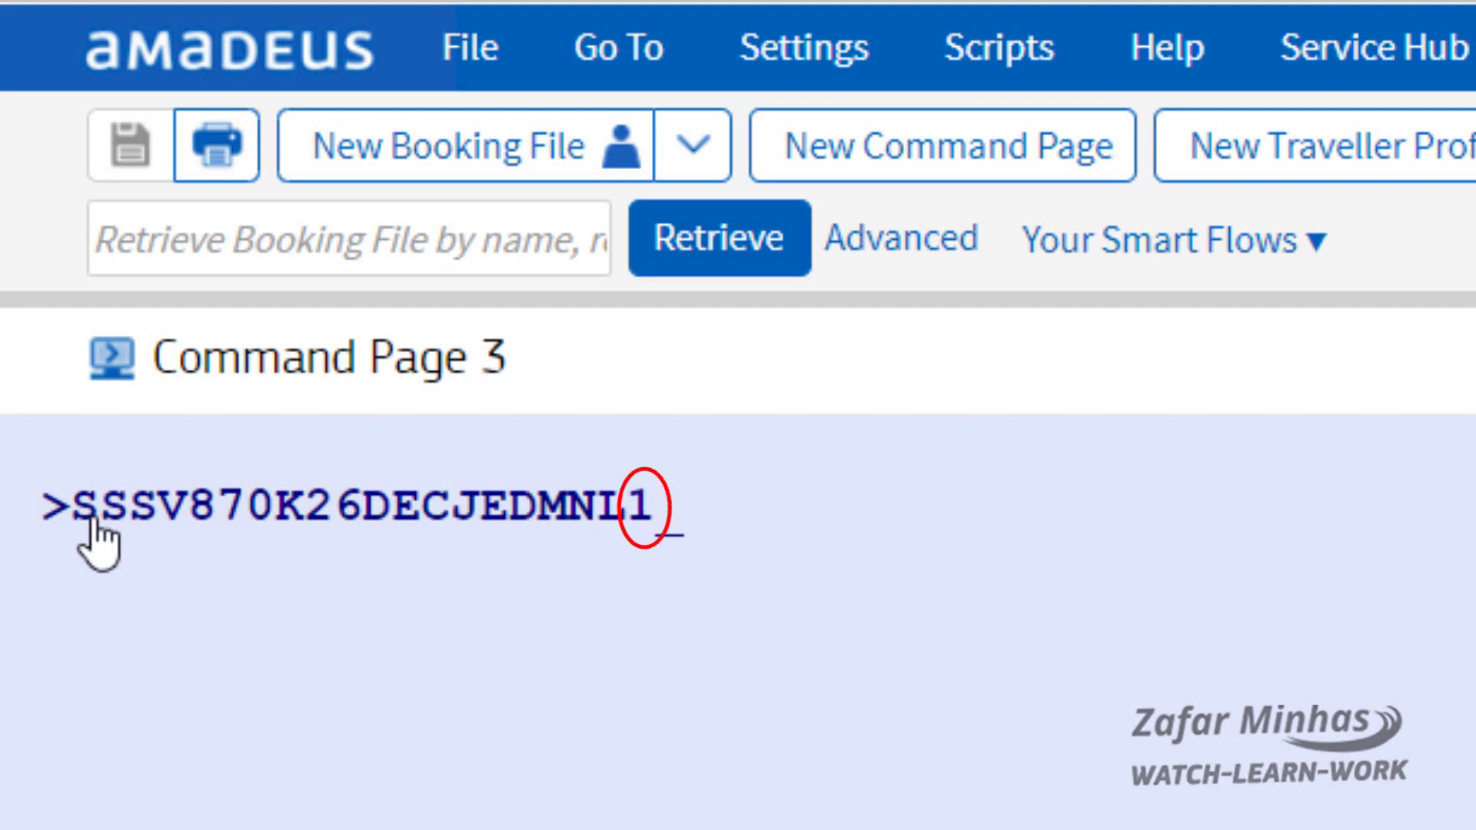
pyautogui.press('Return')
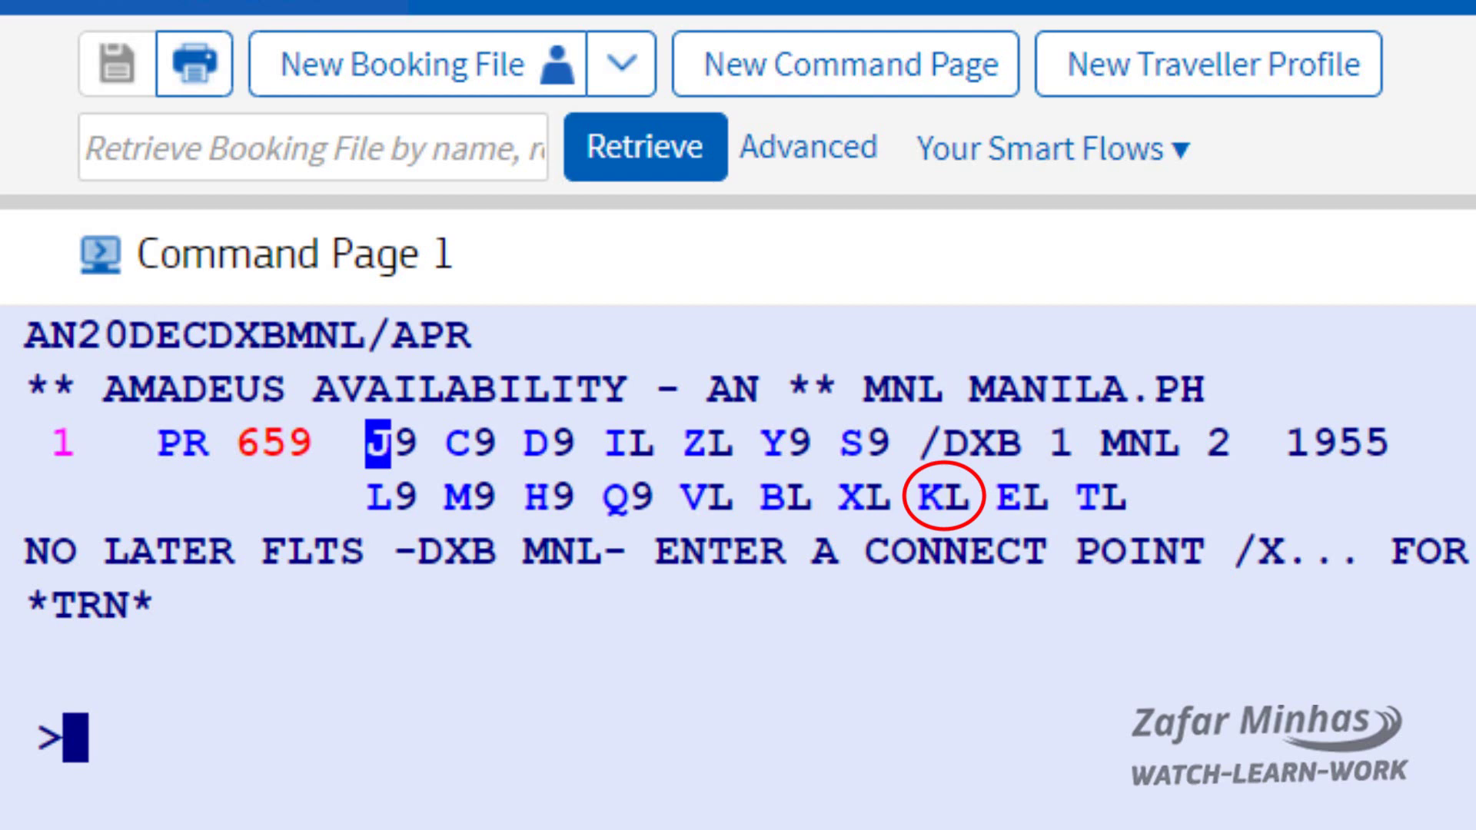
# Step: Request one K-class seat on PR 659 from line 1 with SS1K1, returning waitlist open
pyautogui.write('SS')
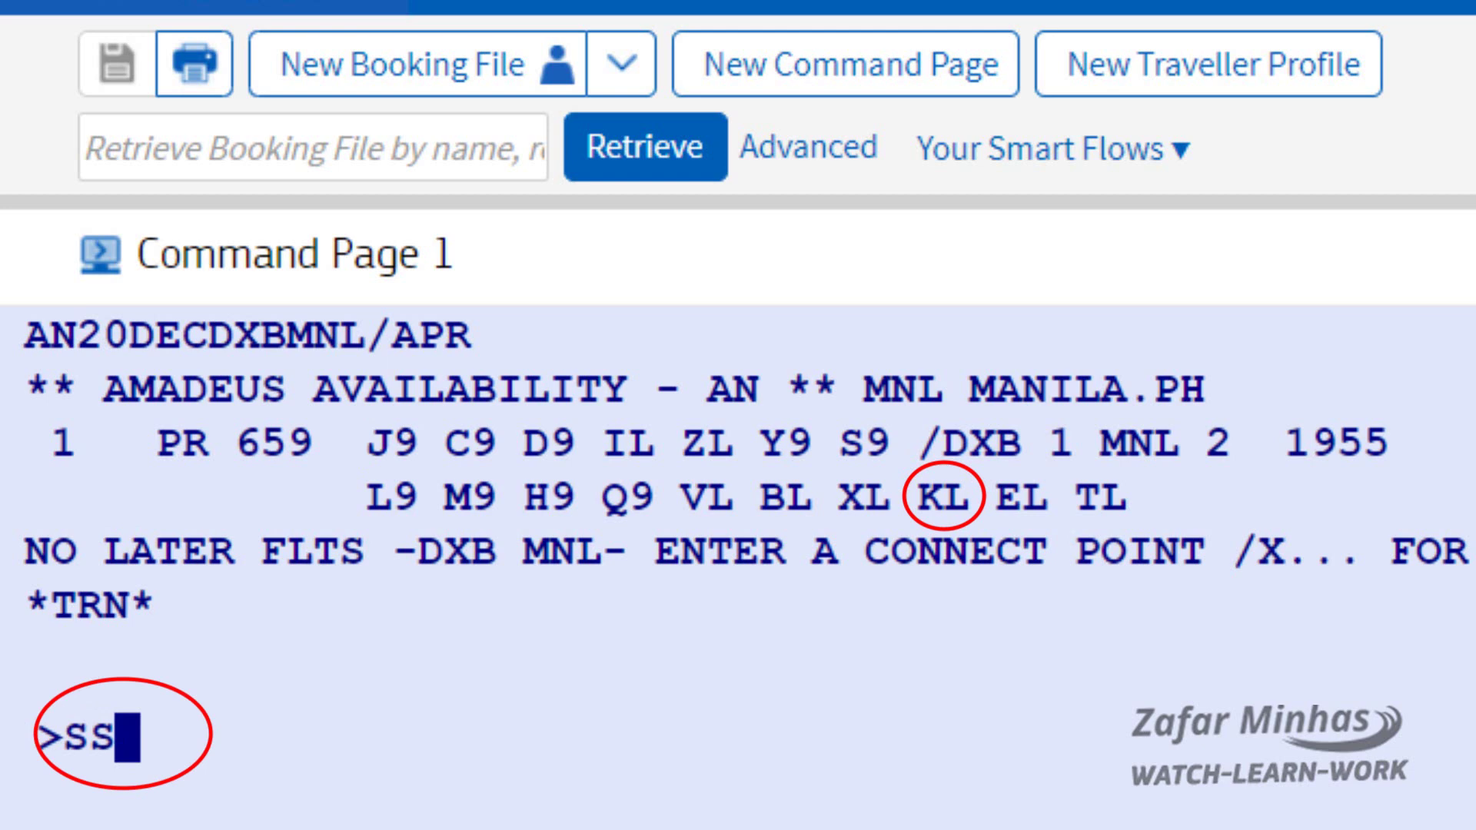
pyautogui.write('1')
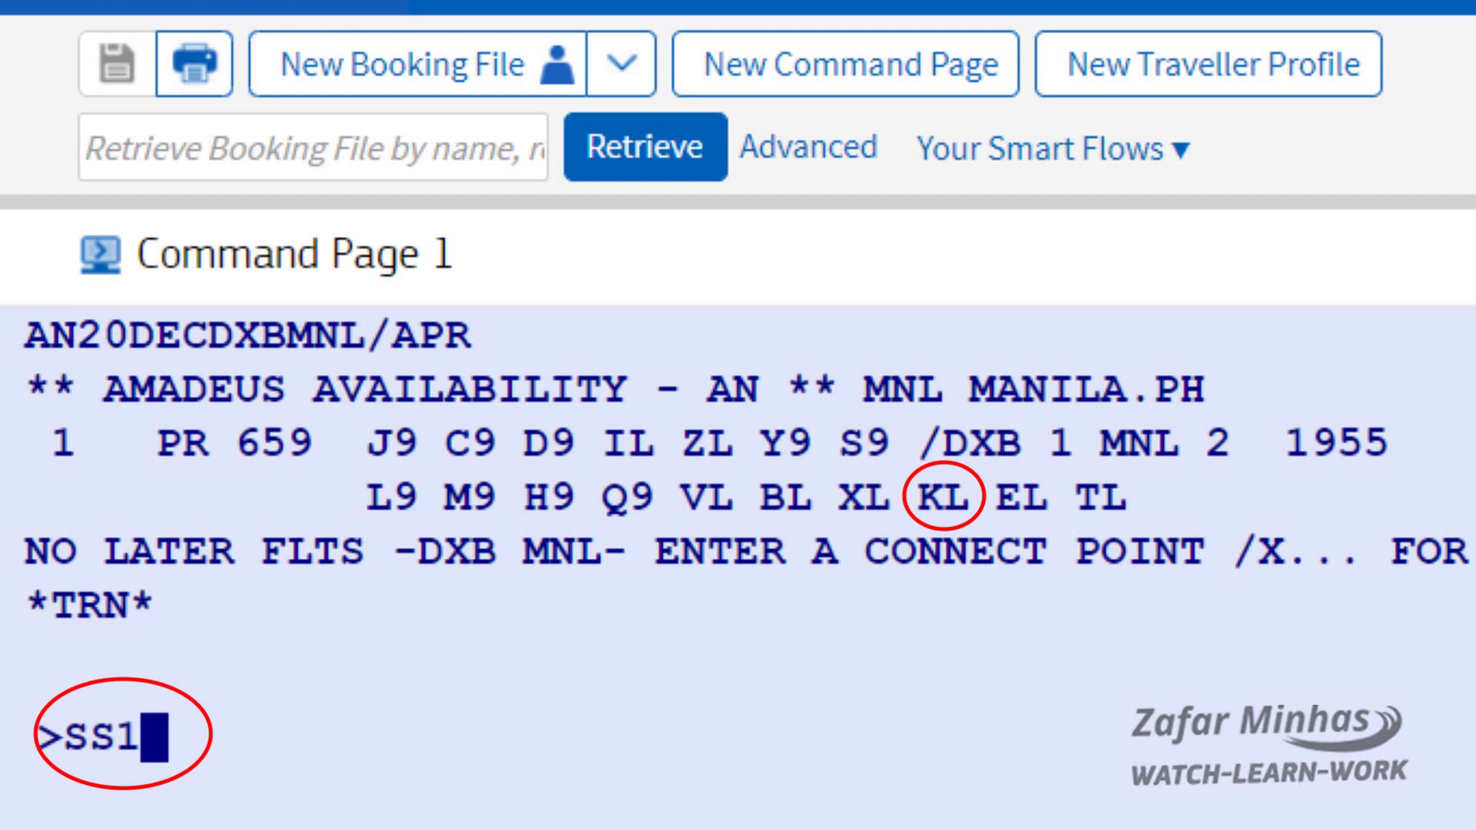
pyautogui.write('K1')
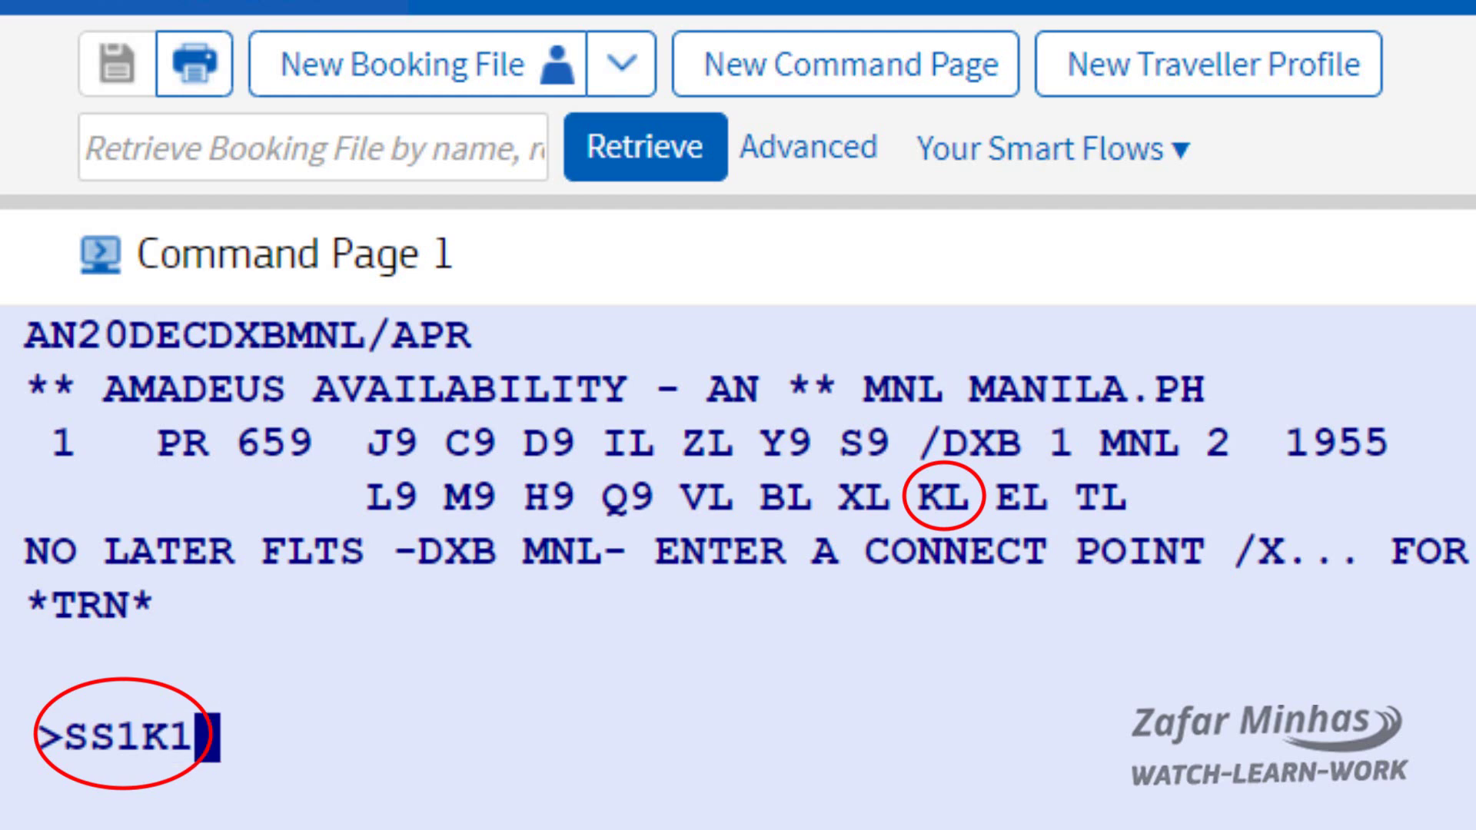
pyautogui.press('Return')
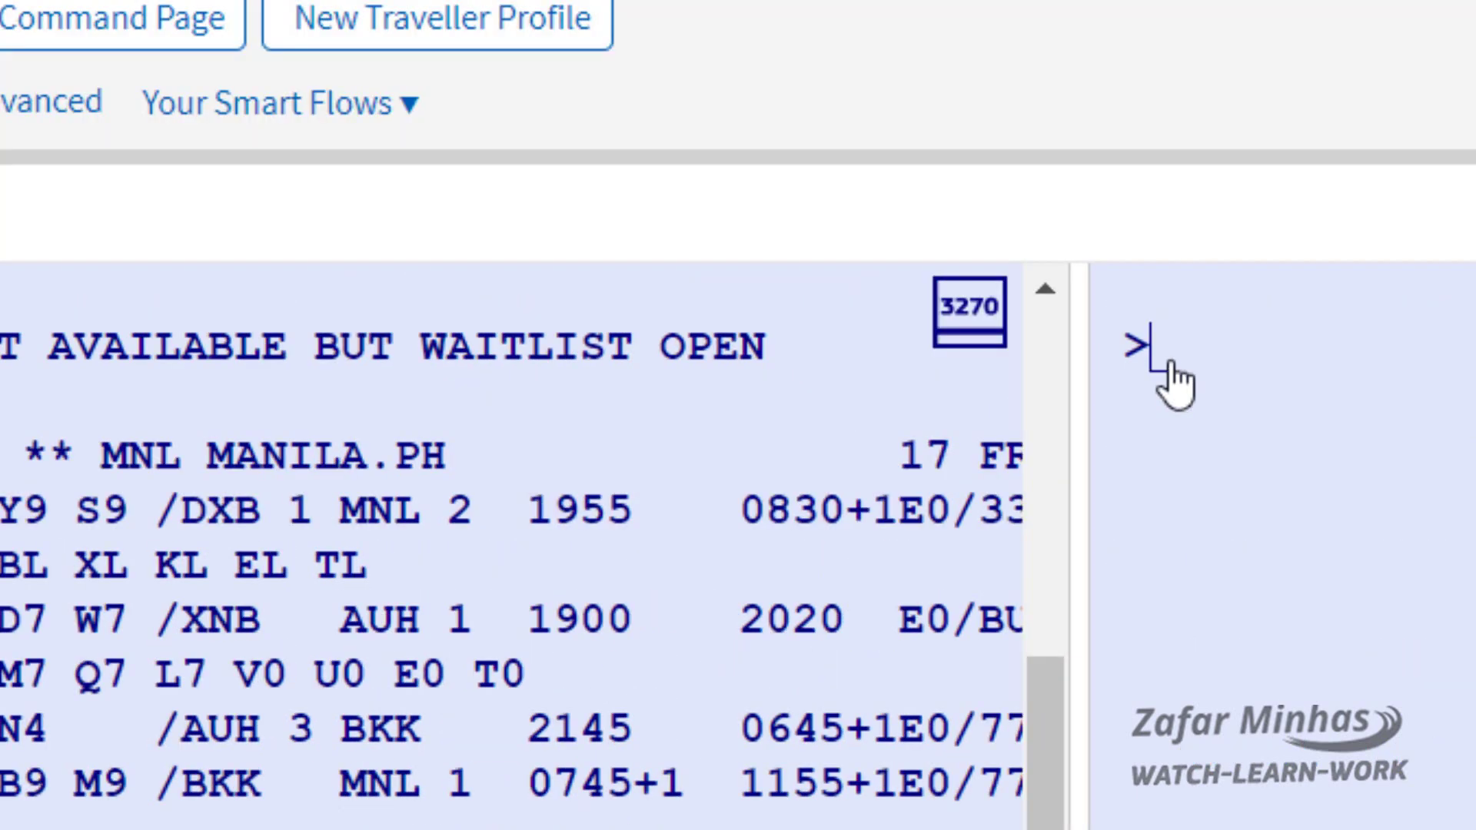
# Step: Waitlist one K-class seat on PR 659 DXB–MNL, 20DEC, with SS1K1/PE
pyautogui.write('SS')
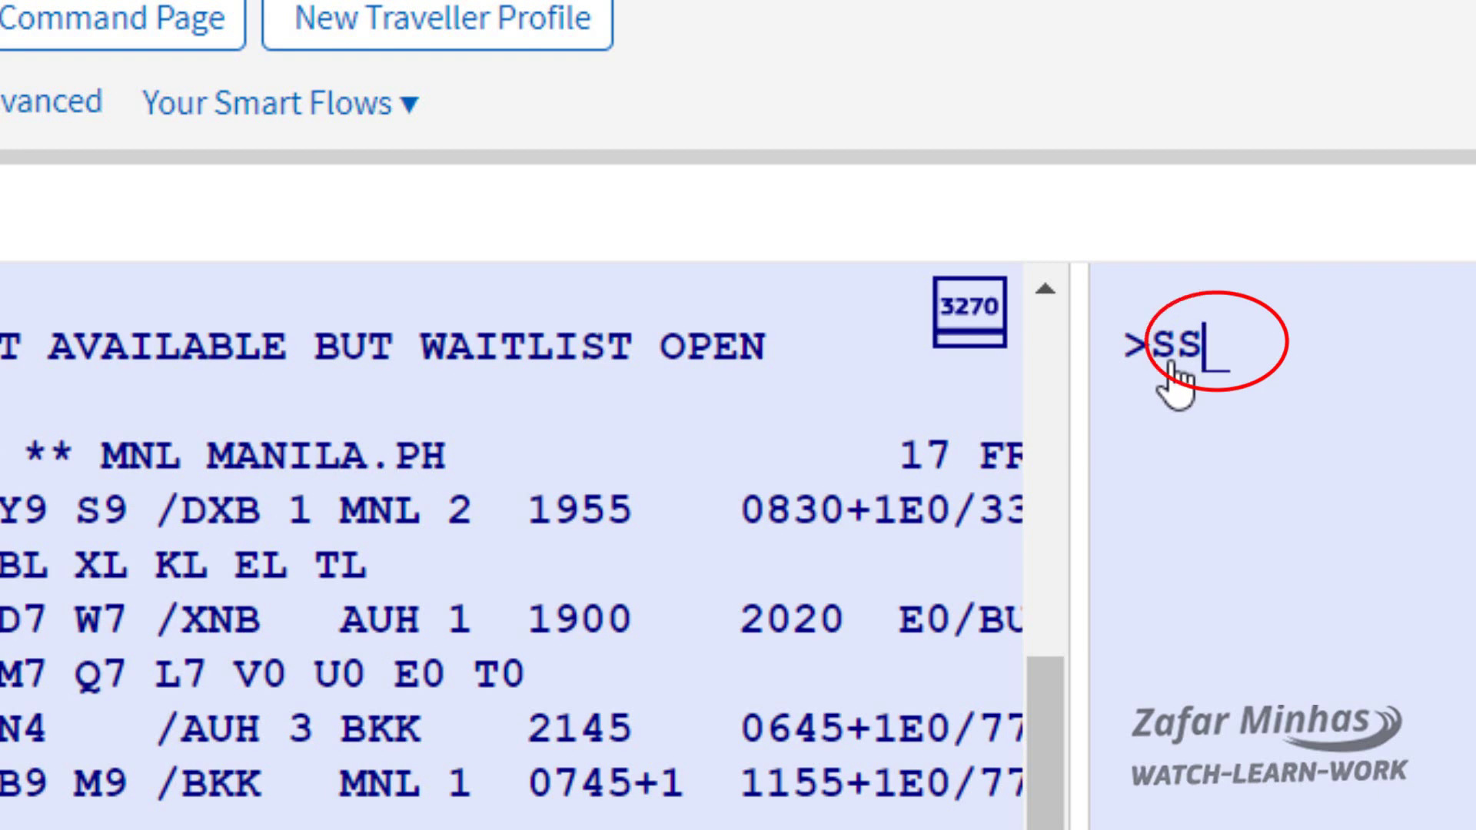
pyautogui.write('1K1/P')
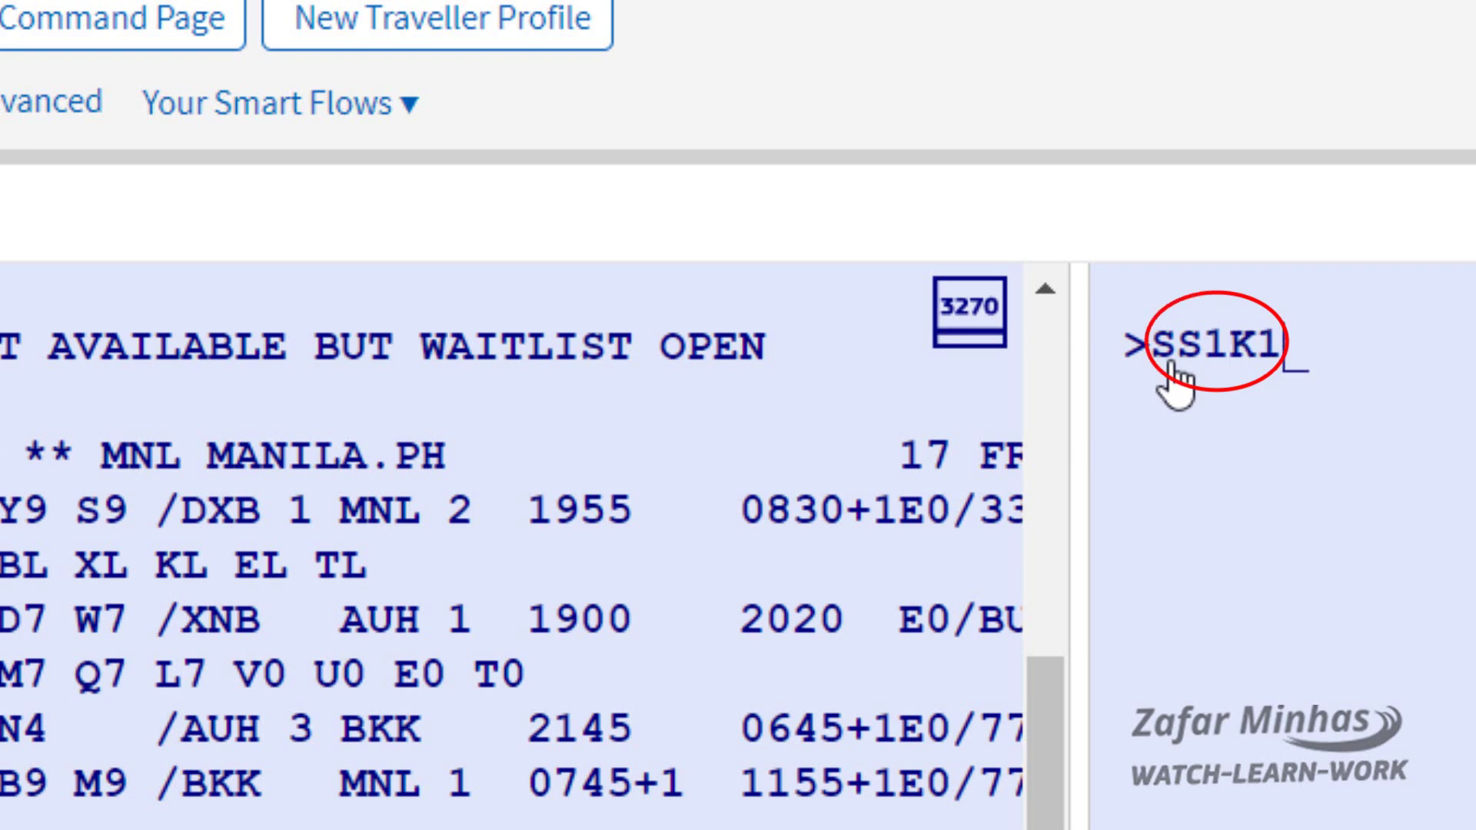
pyautogui.write('E')
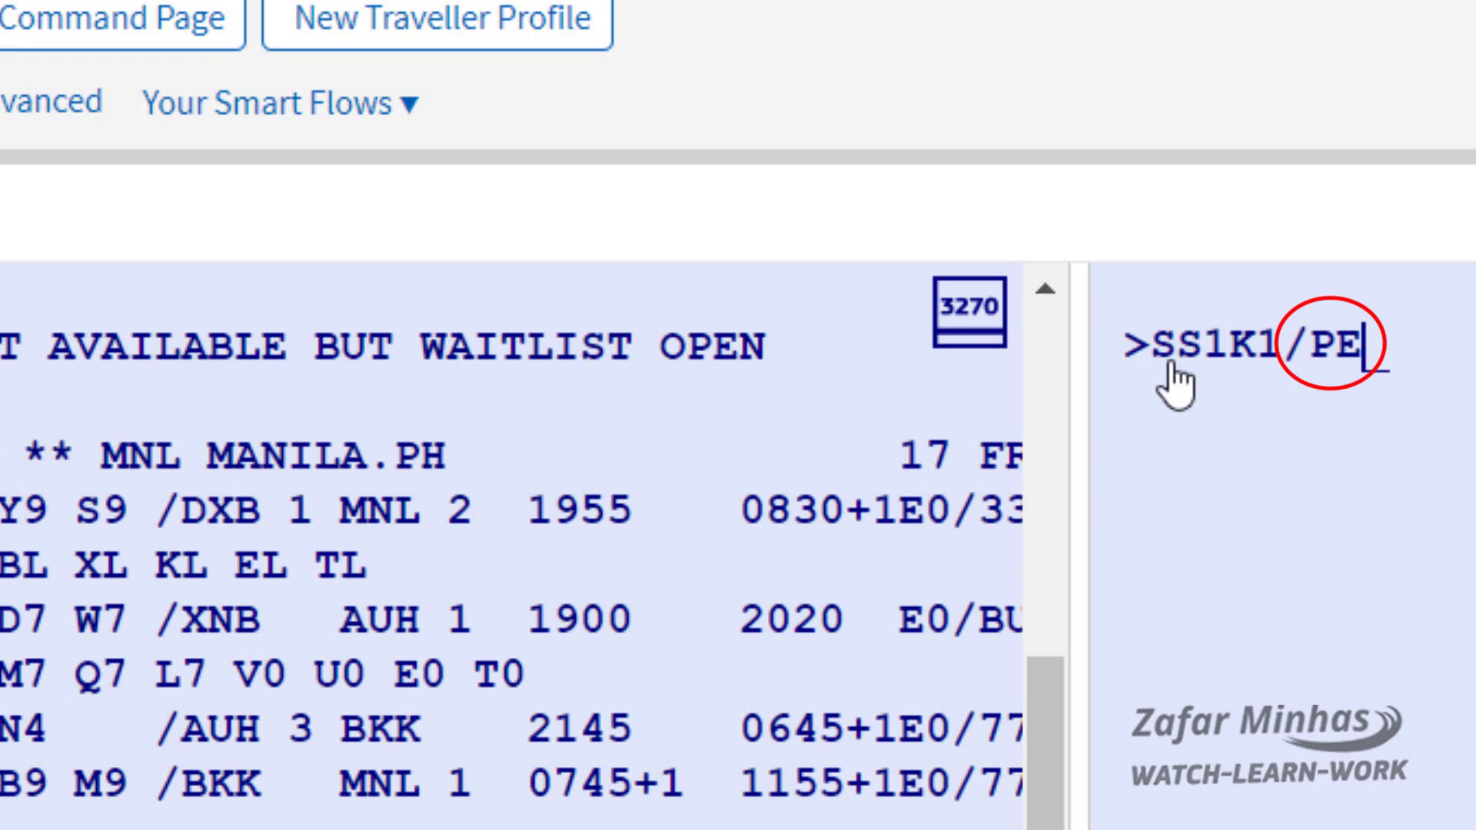
pyautogui.press('Return')
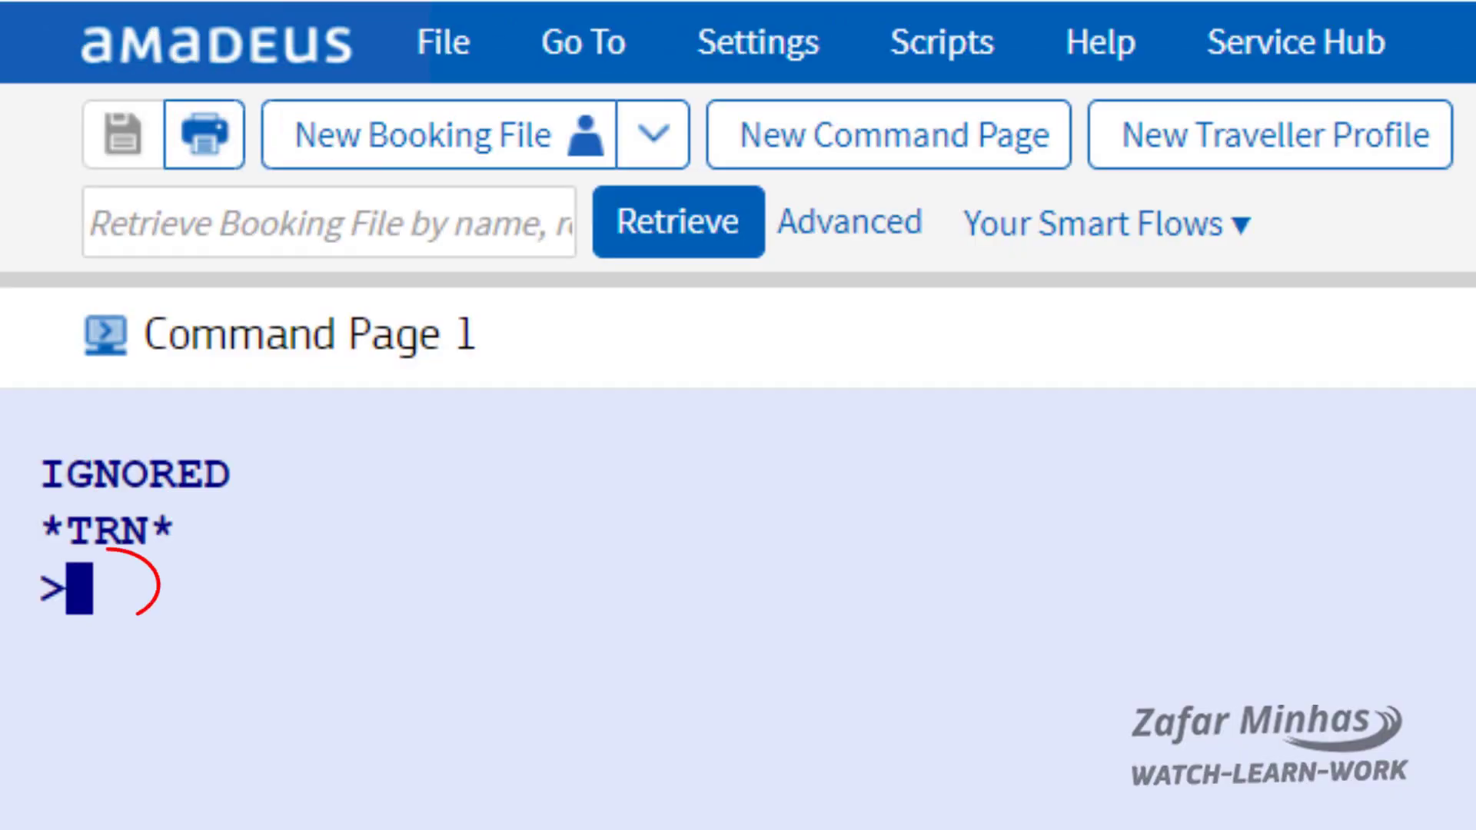
# Step: Type the long-form waitlist entry SSPR659K20DECDXBMNLPE1 at the Command Page 1 prompt
pyautogui.write('SS')
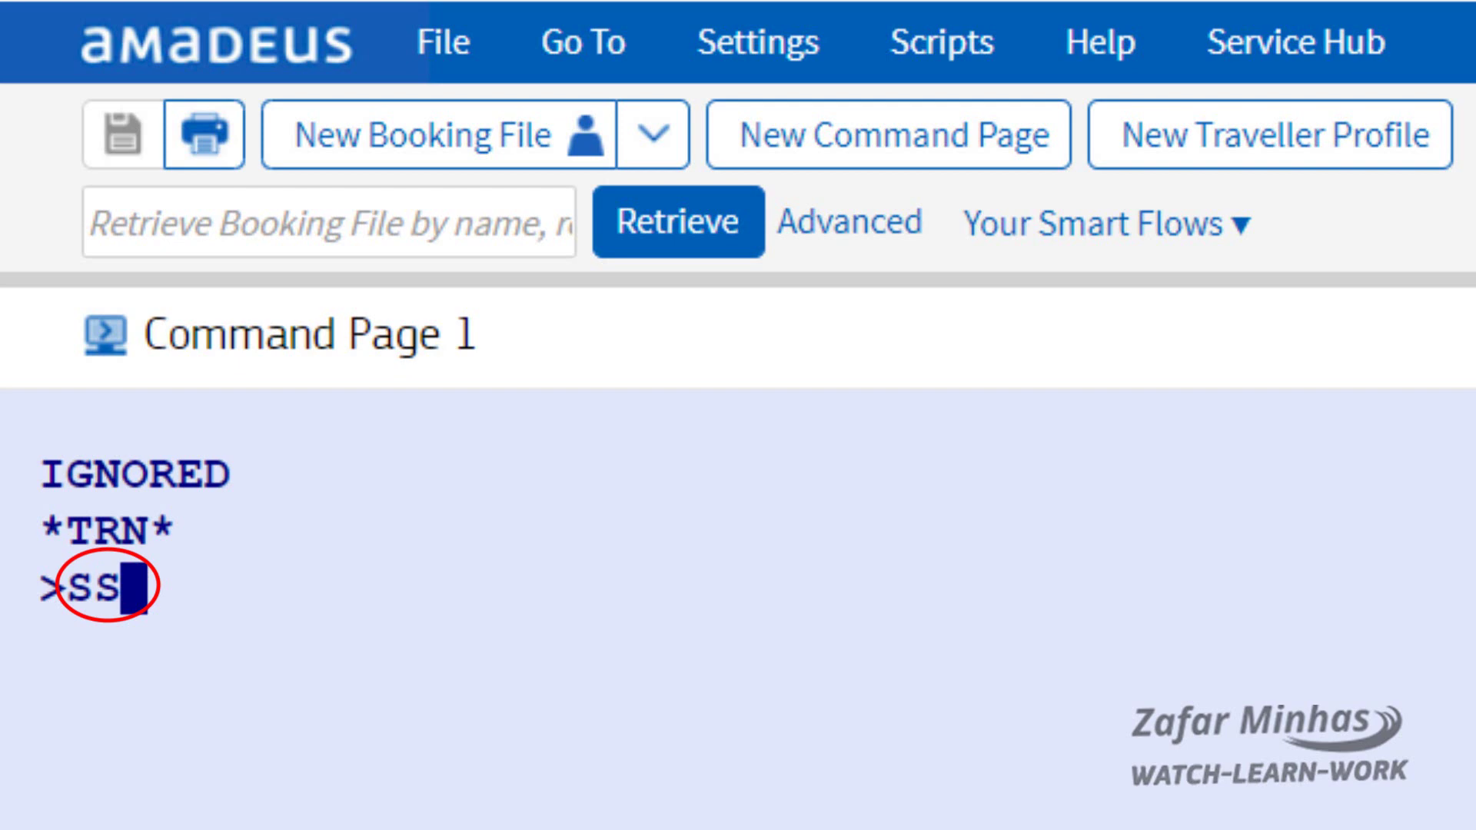
pyautogui.write('PR')
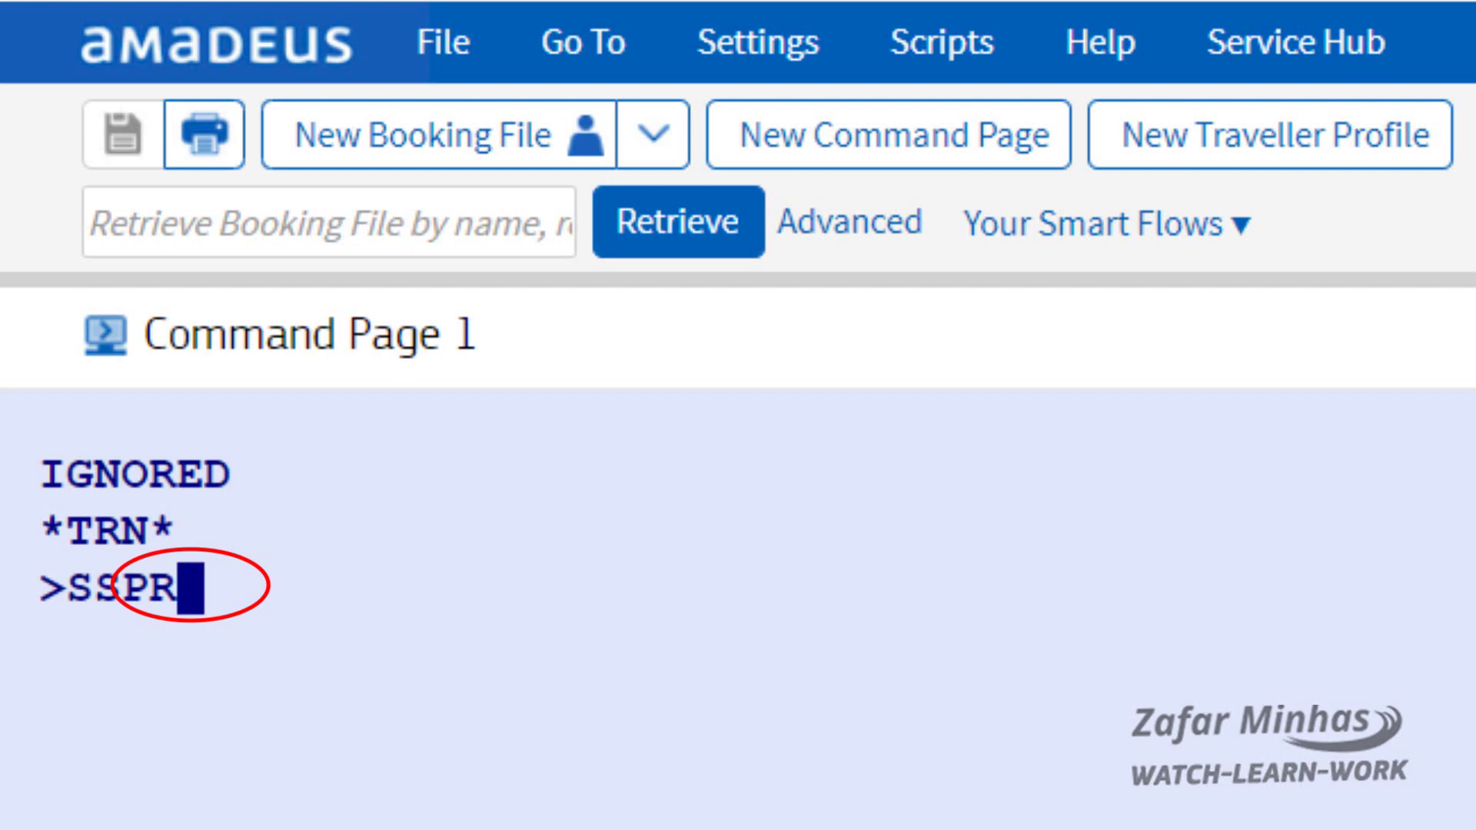
pyautogui.write('659K')
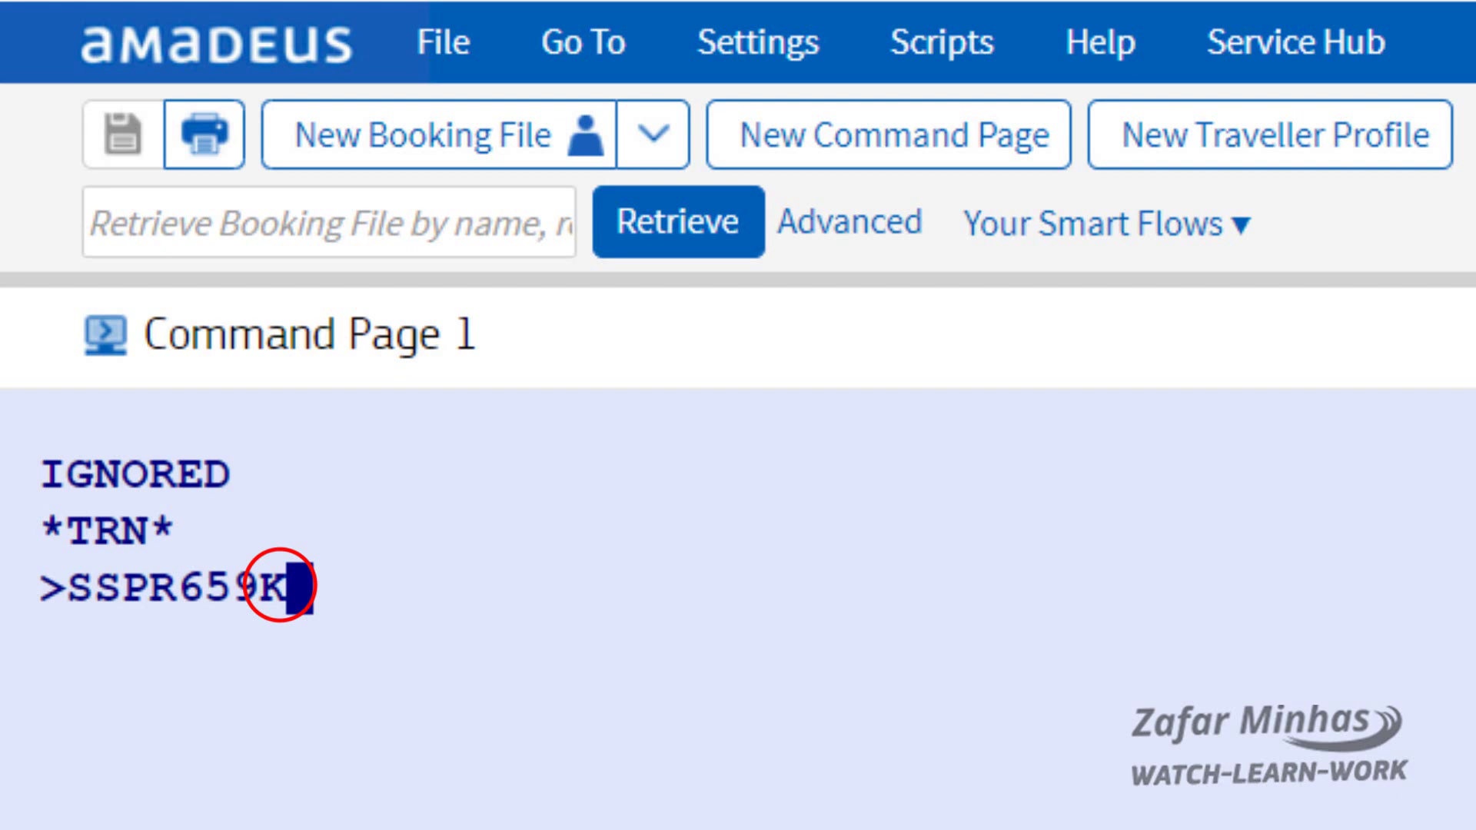
pyautogui.write('2')
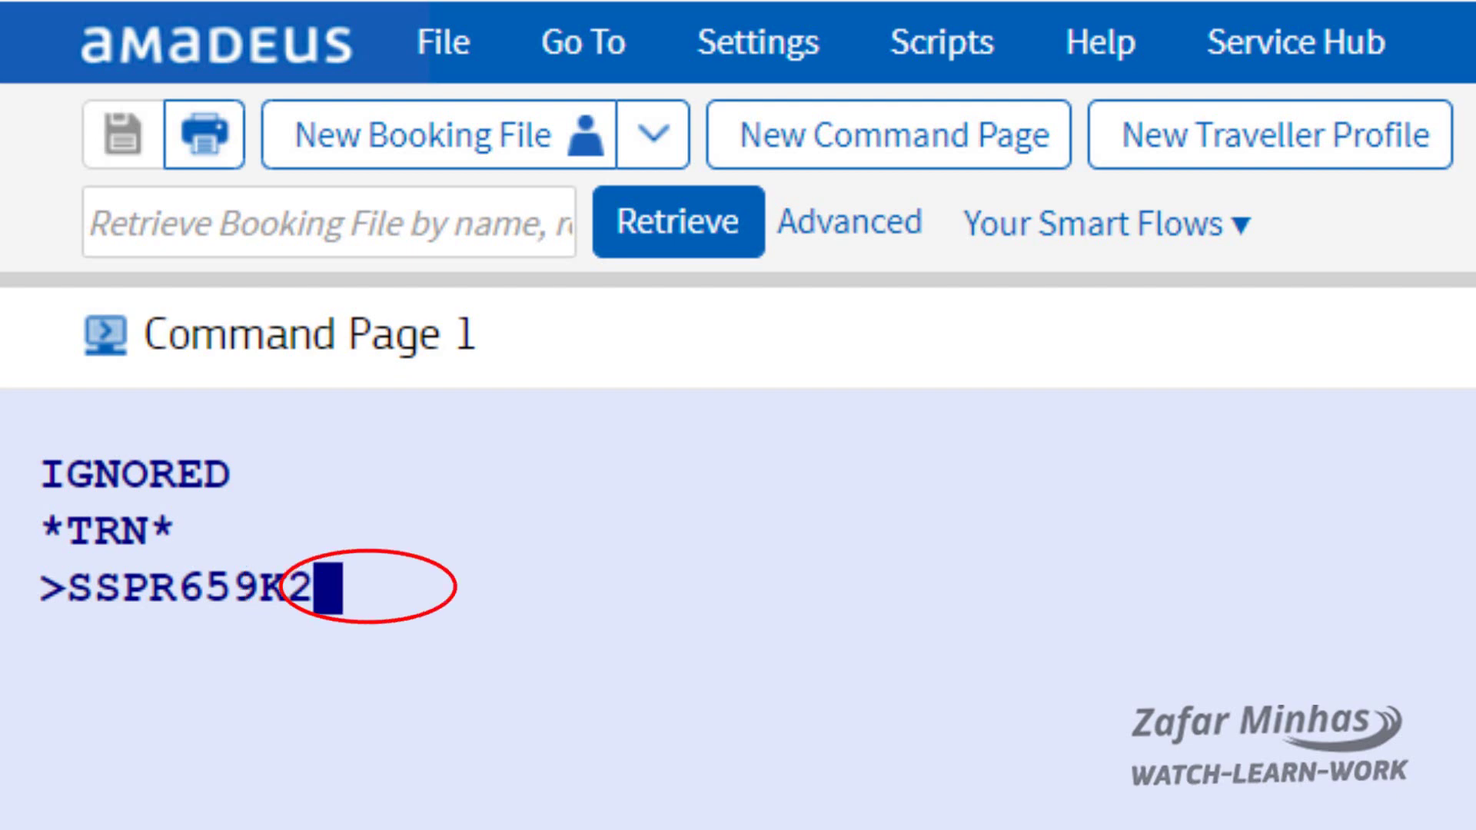
pyautogui.write('0DEC')
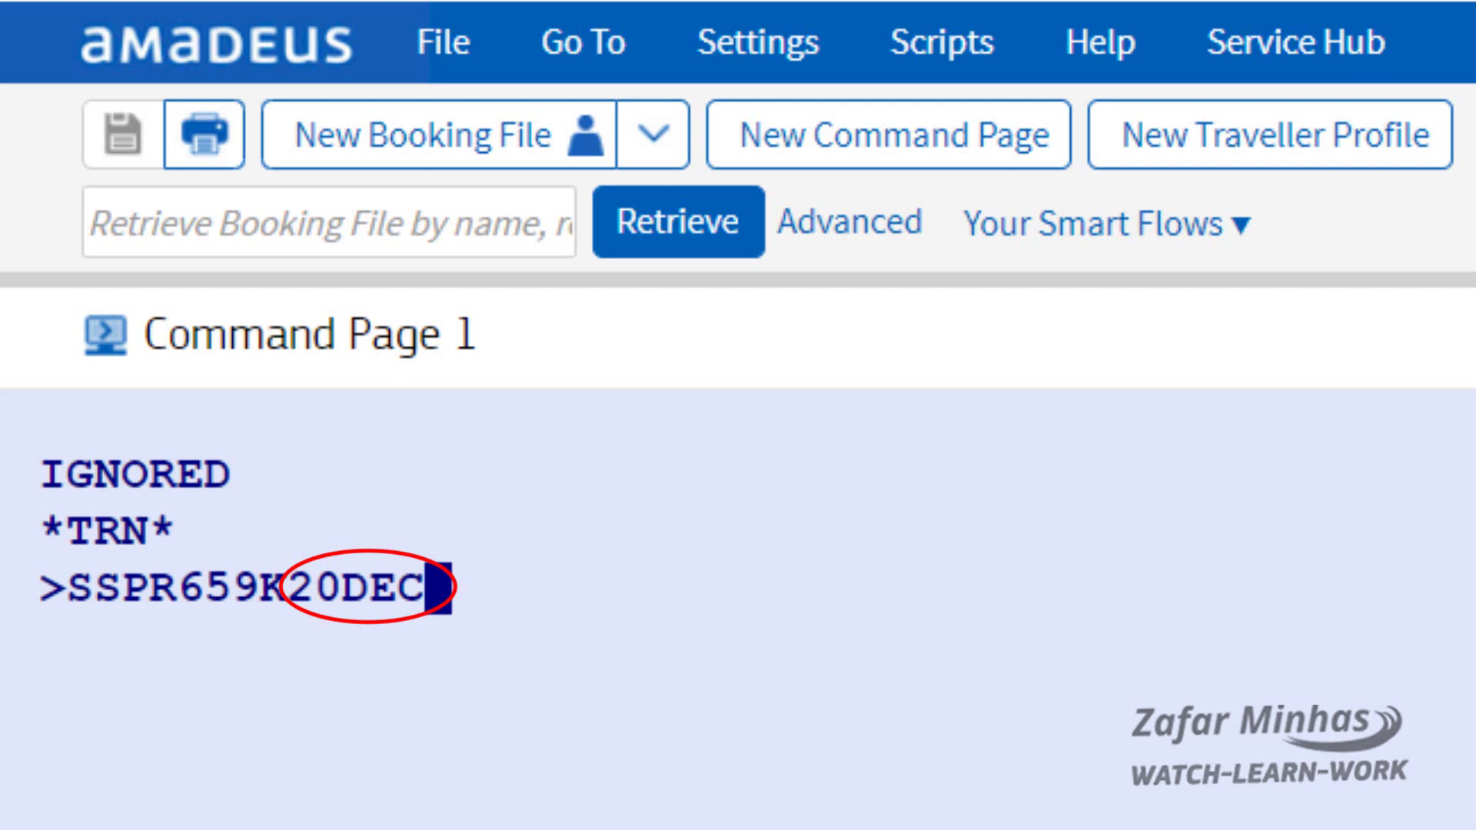
pyautogui.write('DXB')
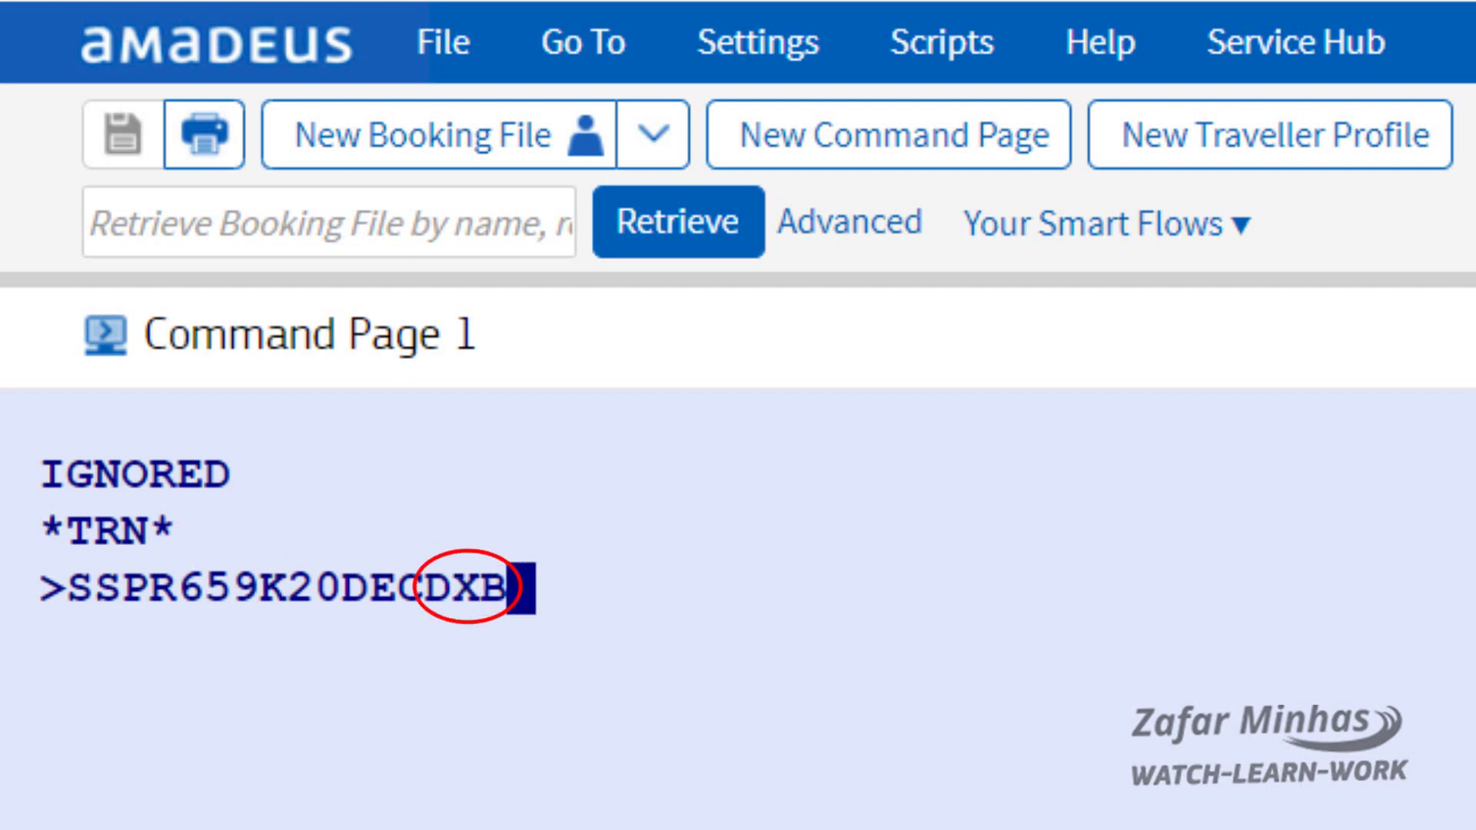
pyautogui.write('MNL')
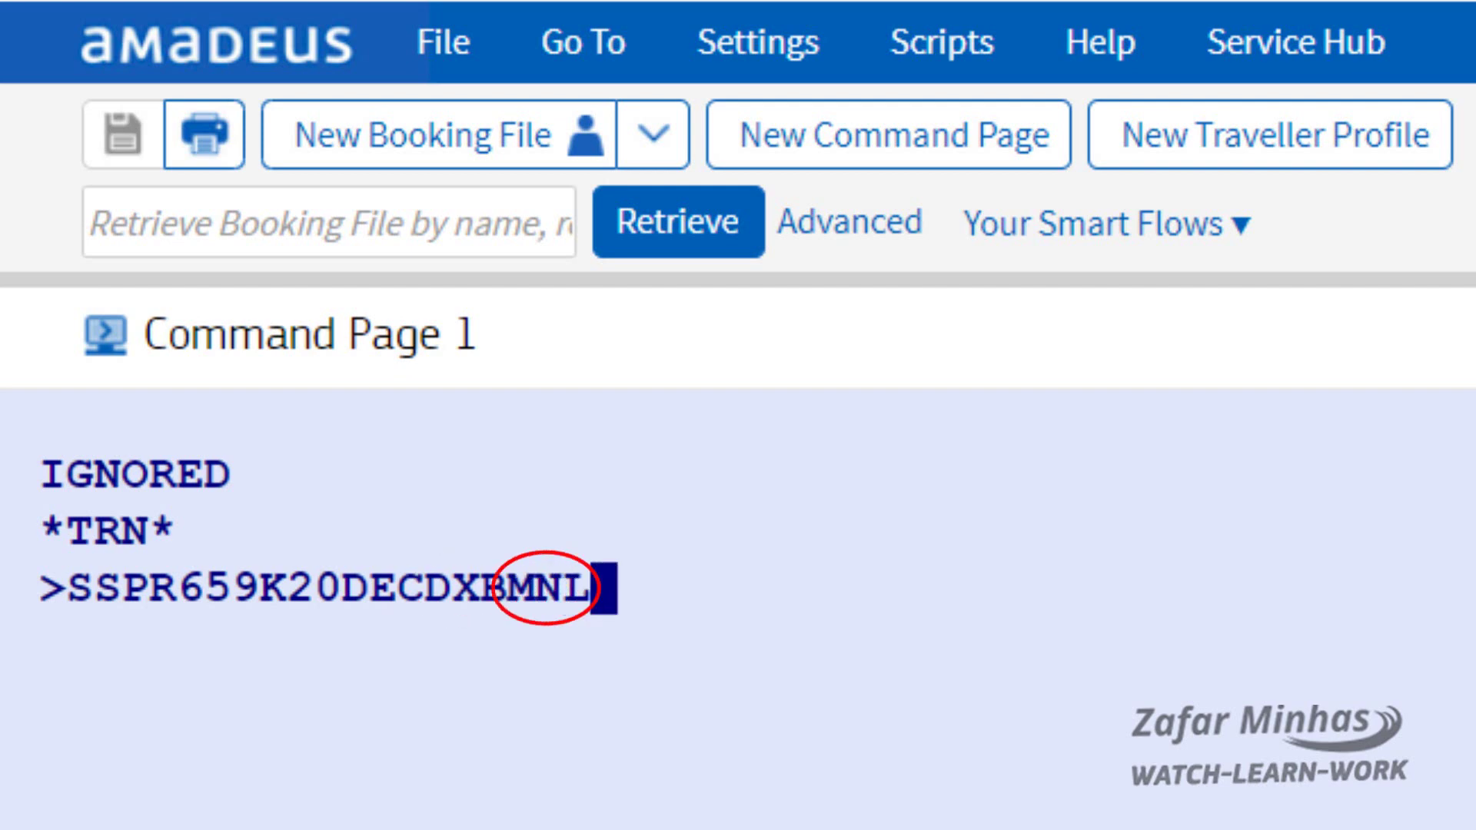
pyautogui.write('P')
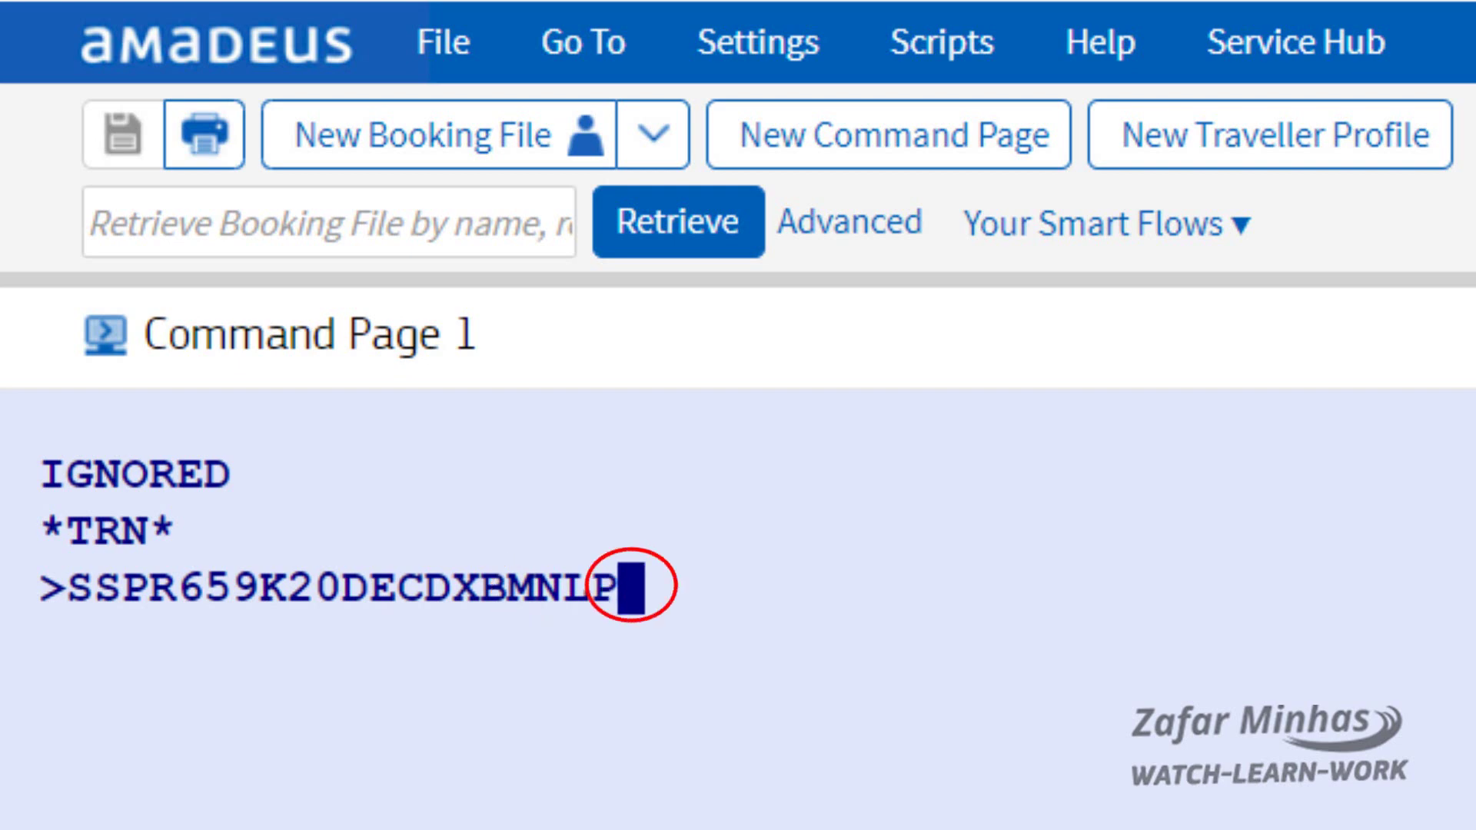
pyautogui.write('E1')
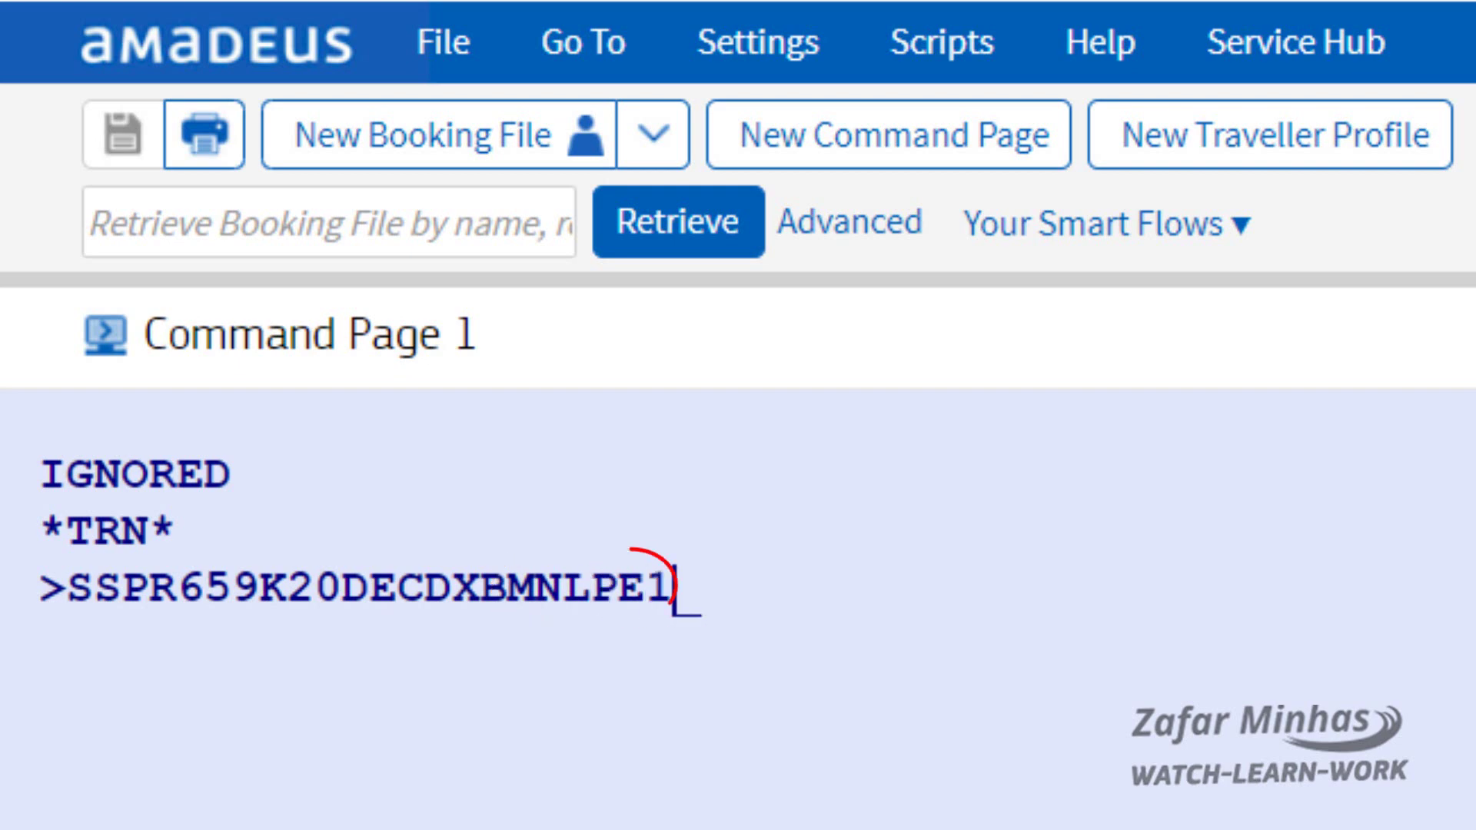